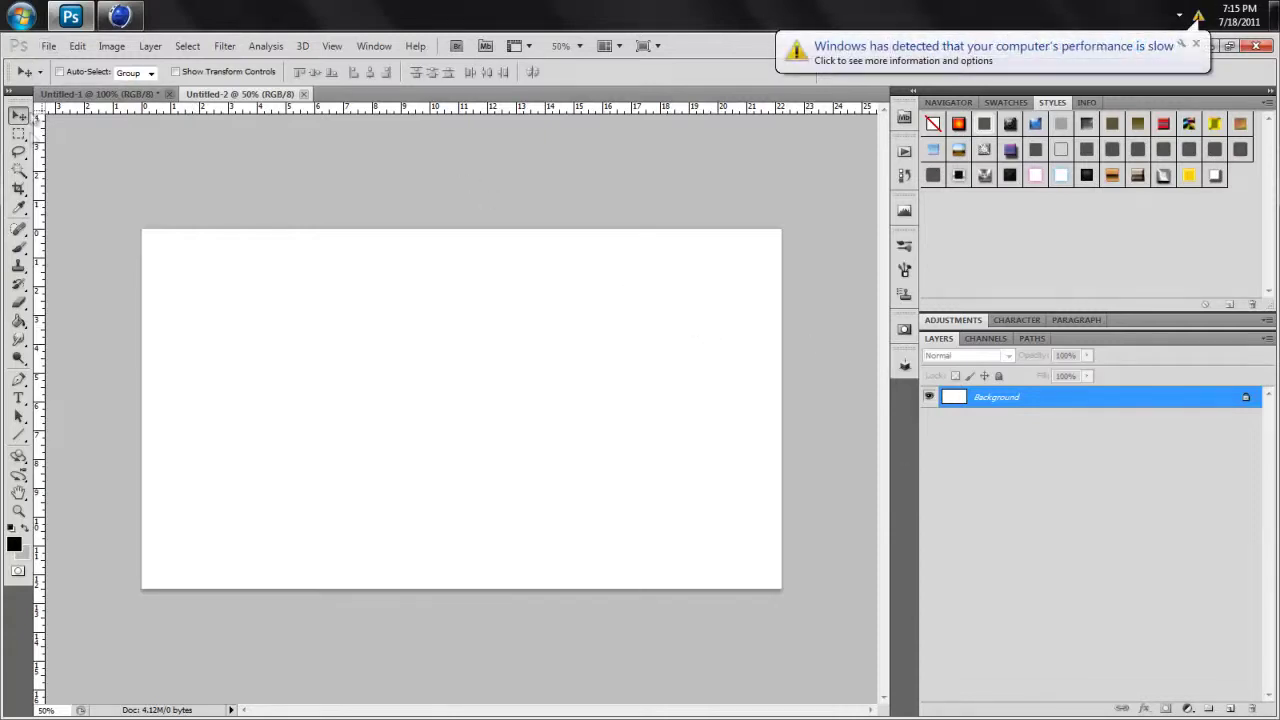
Compare the finished Untitled-1 example with the blank Untitled-2 canvas, ending on Untitled-2.
left_click(113, 94)
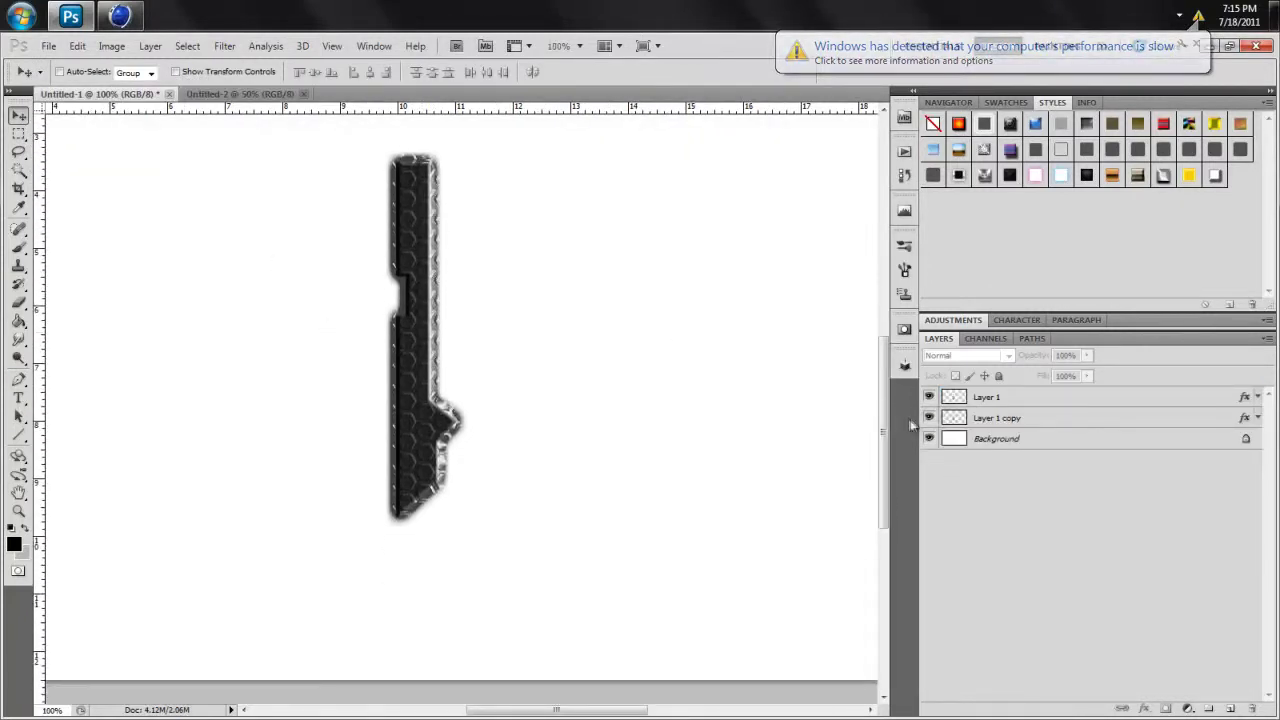
left_click_drag(880, 434, 879, 402)
key("ctrl+minus")
key("ctrl+minus")
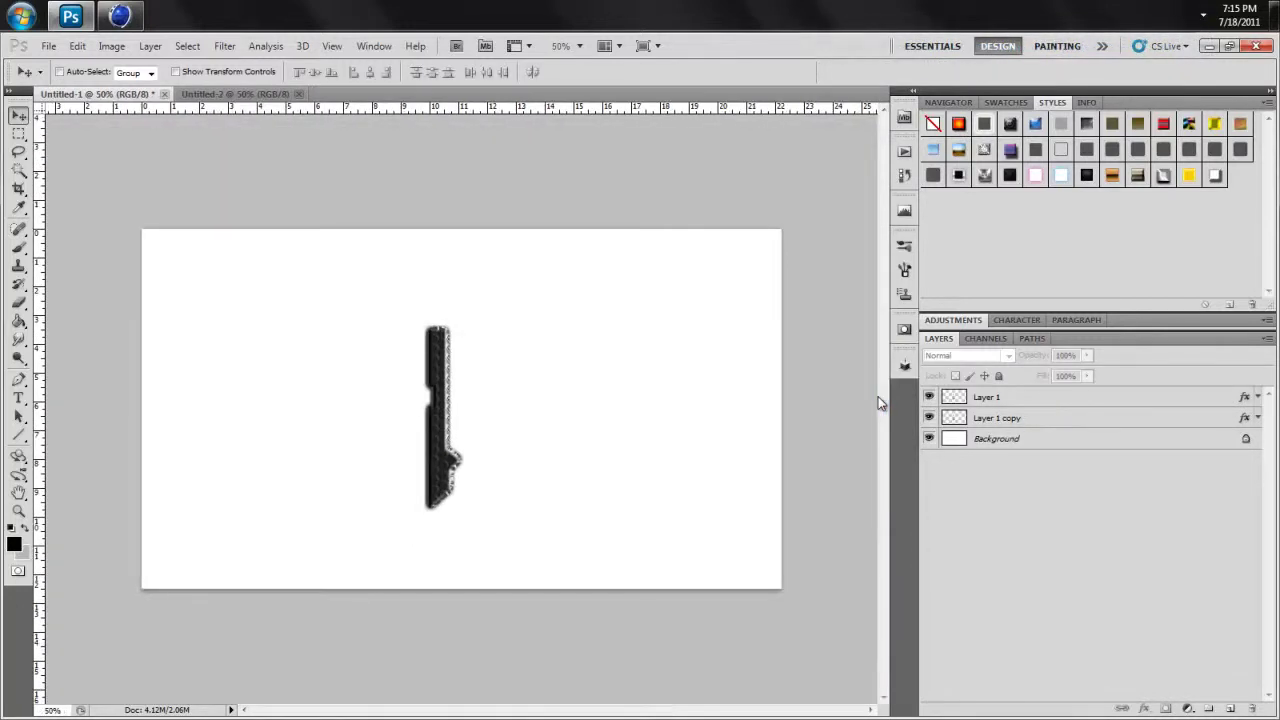
left_click(232, 94)
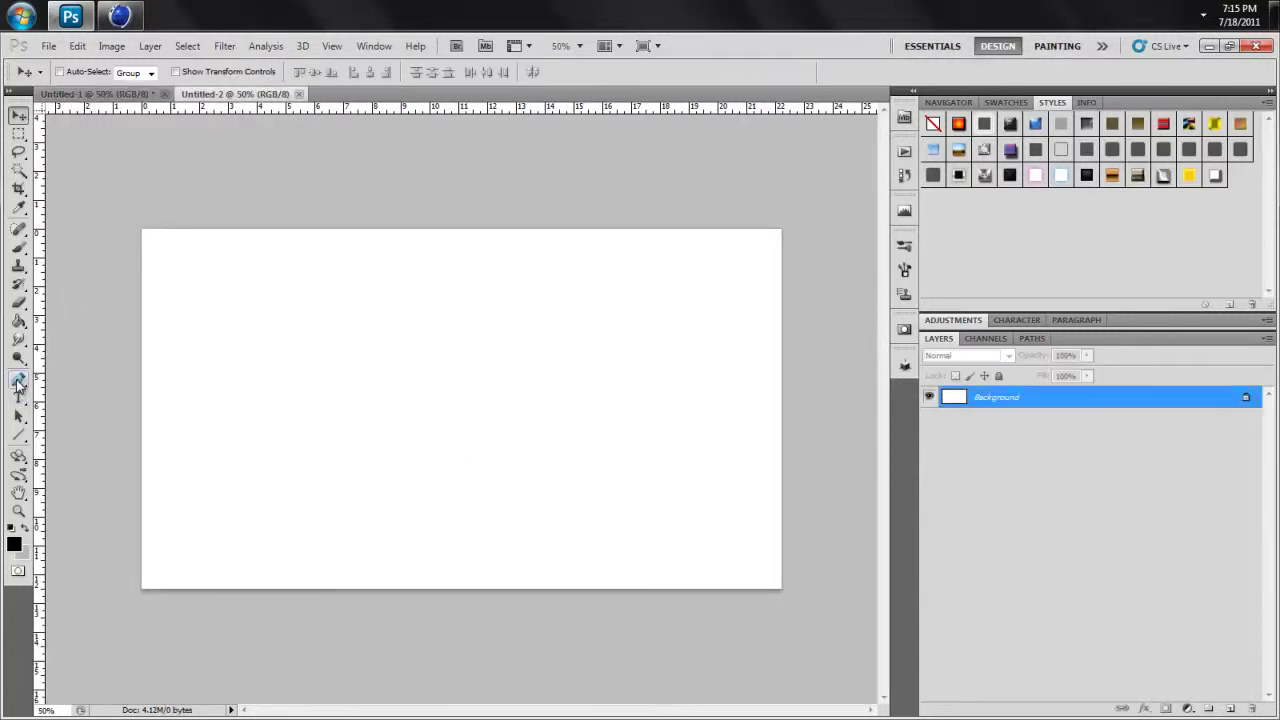
left_click(92, 94)
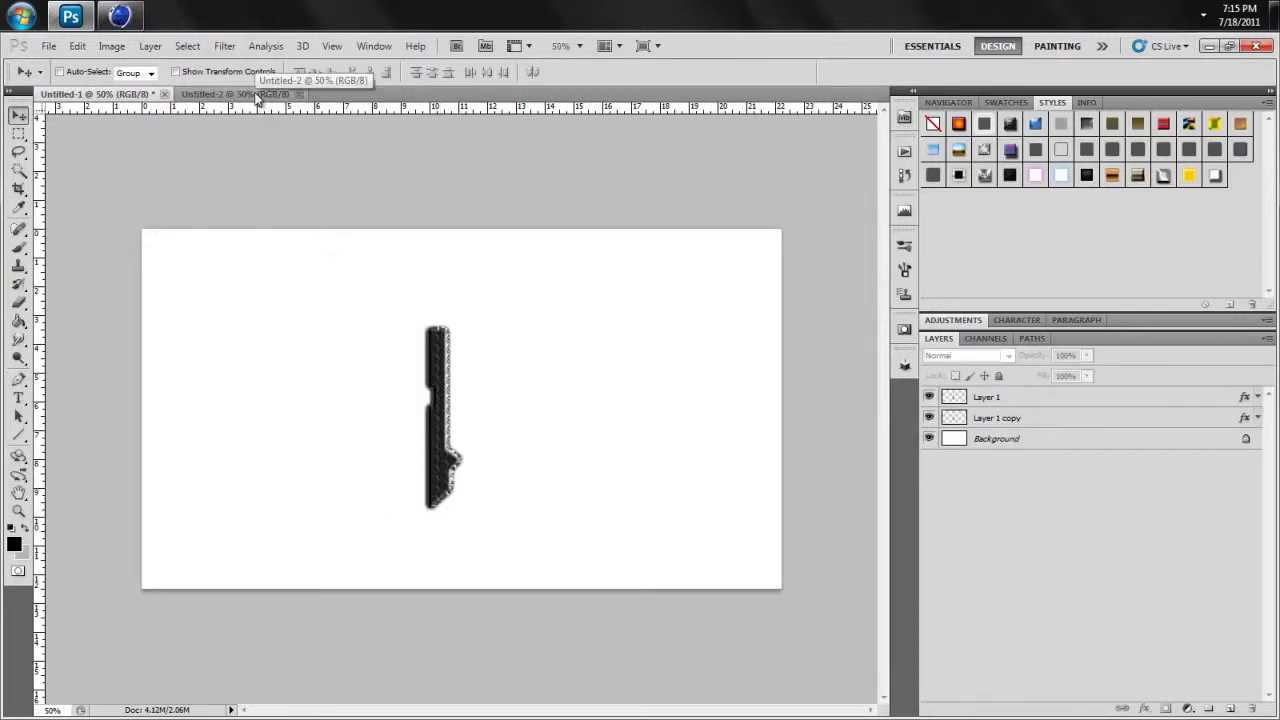
left_click(257, 94)
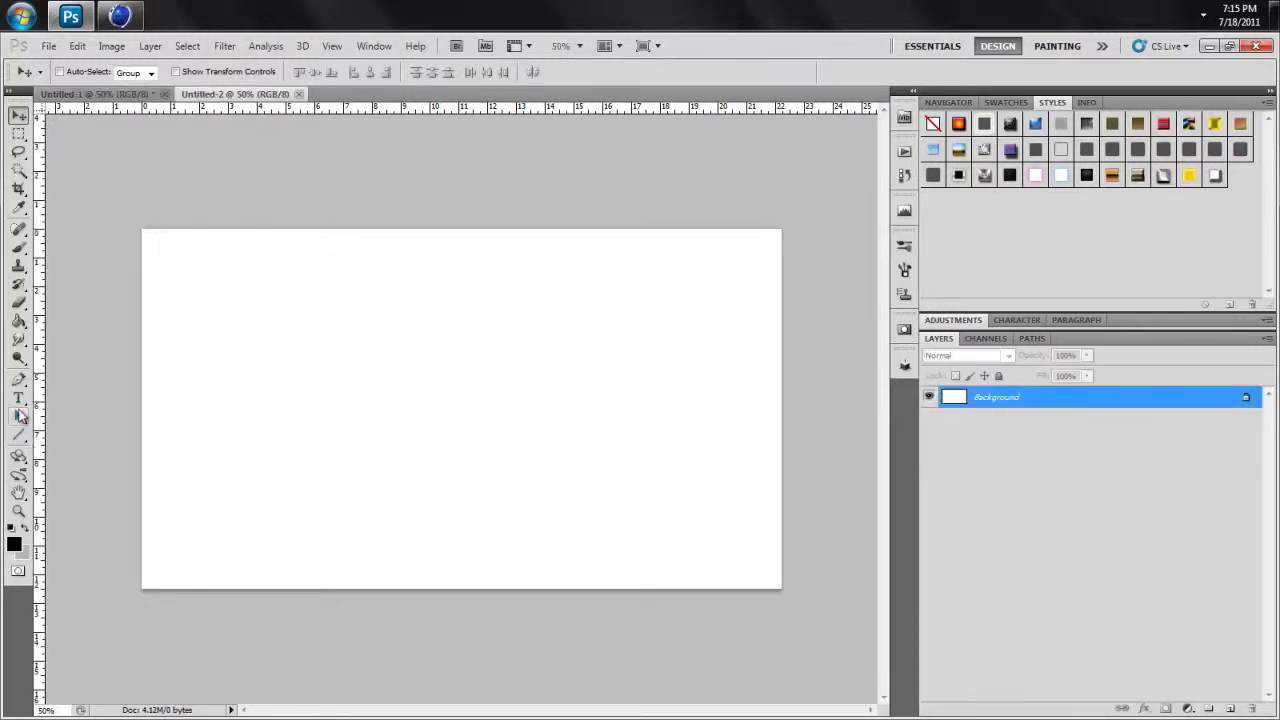
With the Pen tool, trace the notched border shape as a closed path near the canvas centre.
left_click(18, 379)
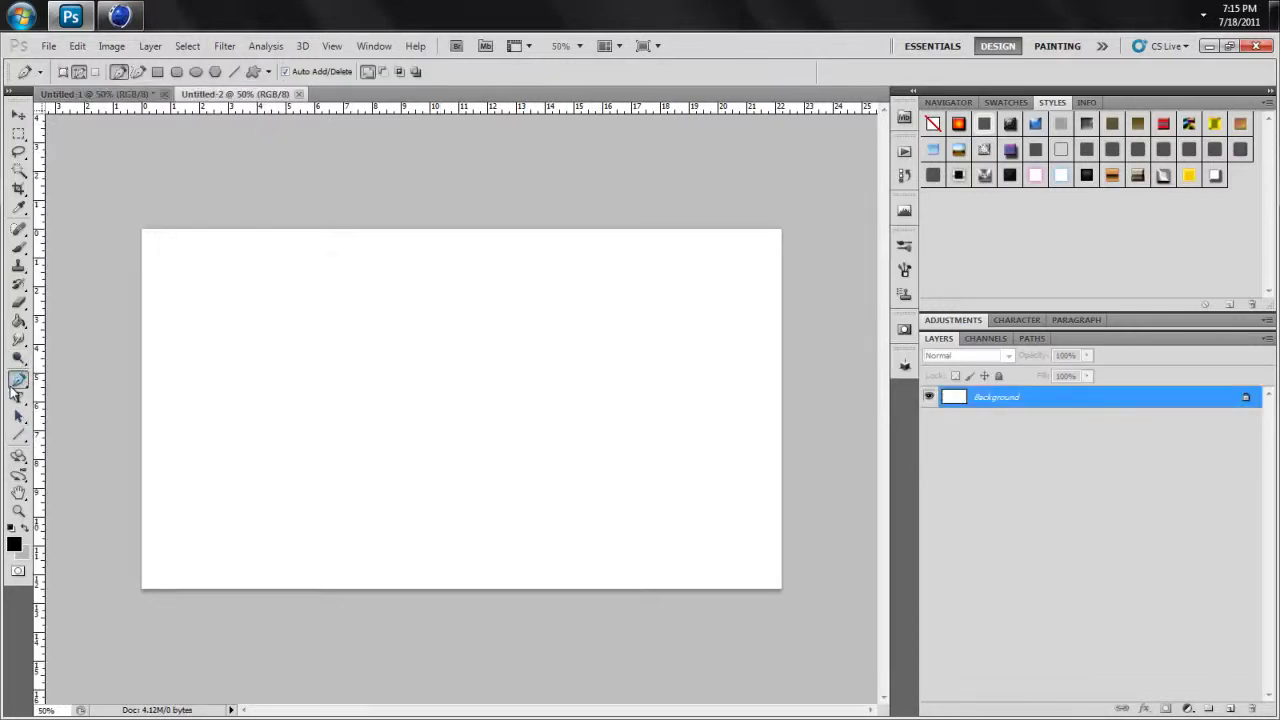
left_click(501, 310)
left_click(502, 431)
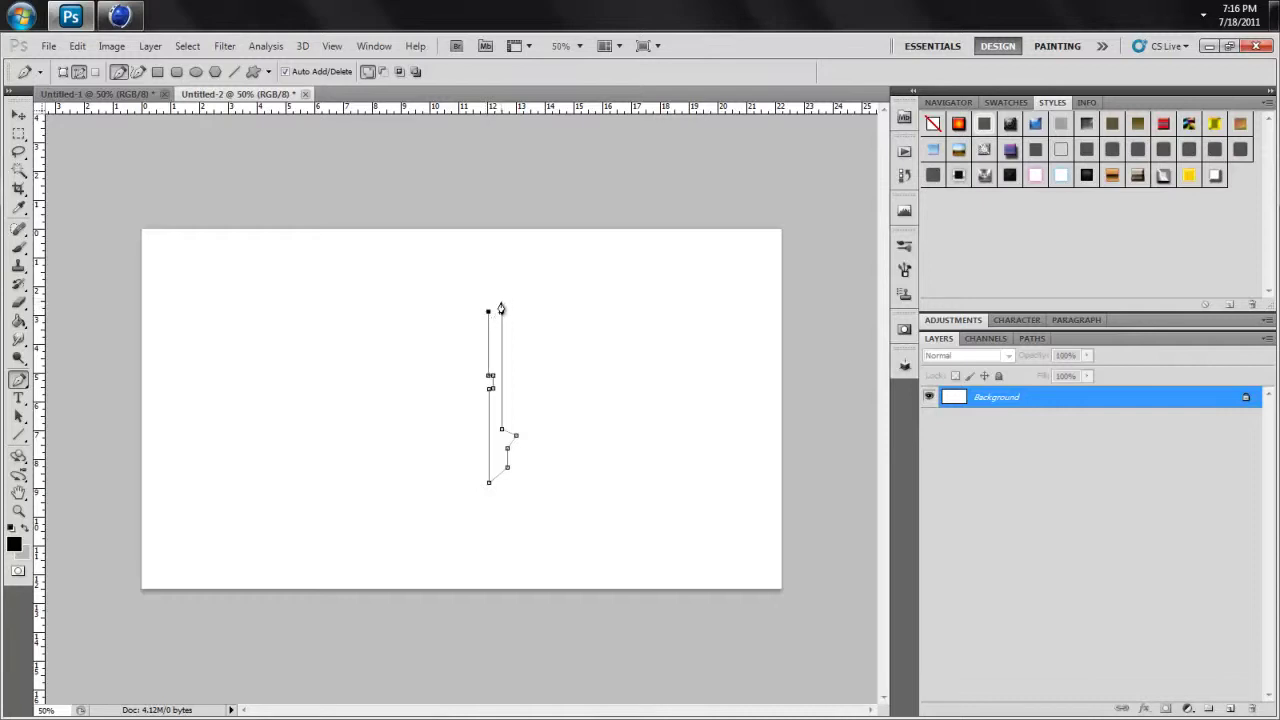
left_click(501, 311)
Create Layer 1 and fill the traced path with a custom near-black colour.
key("ctrl+shift+n")
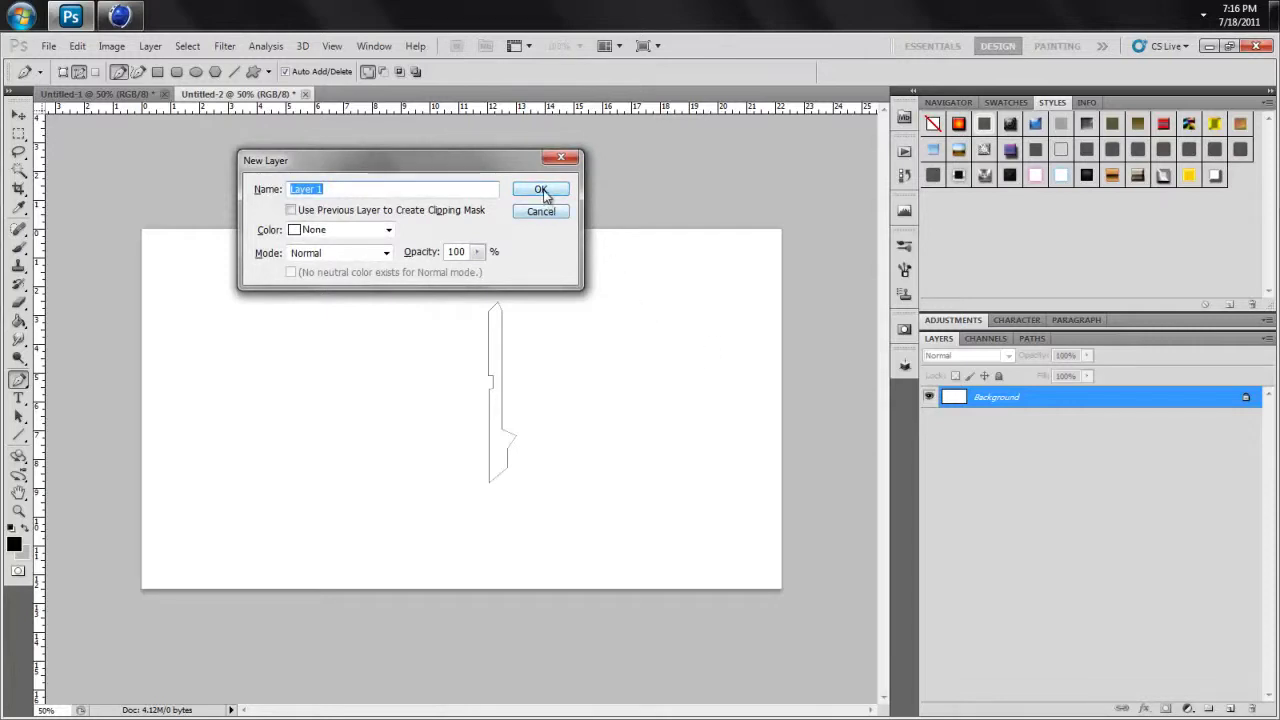
left_click(542, 190)
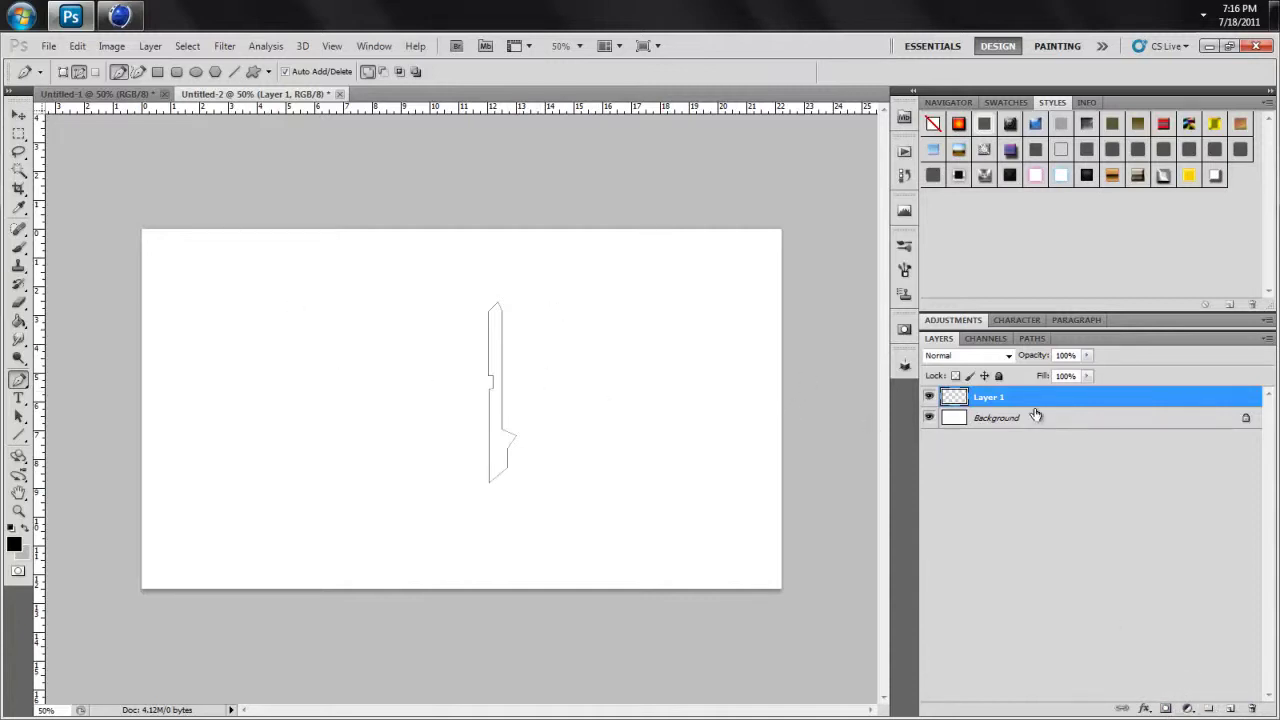
right_click(492, 384)
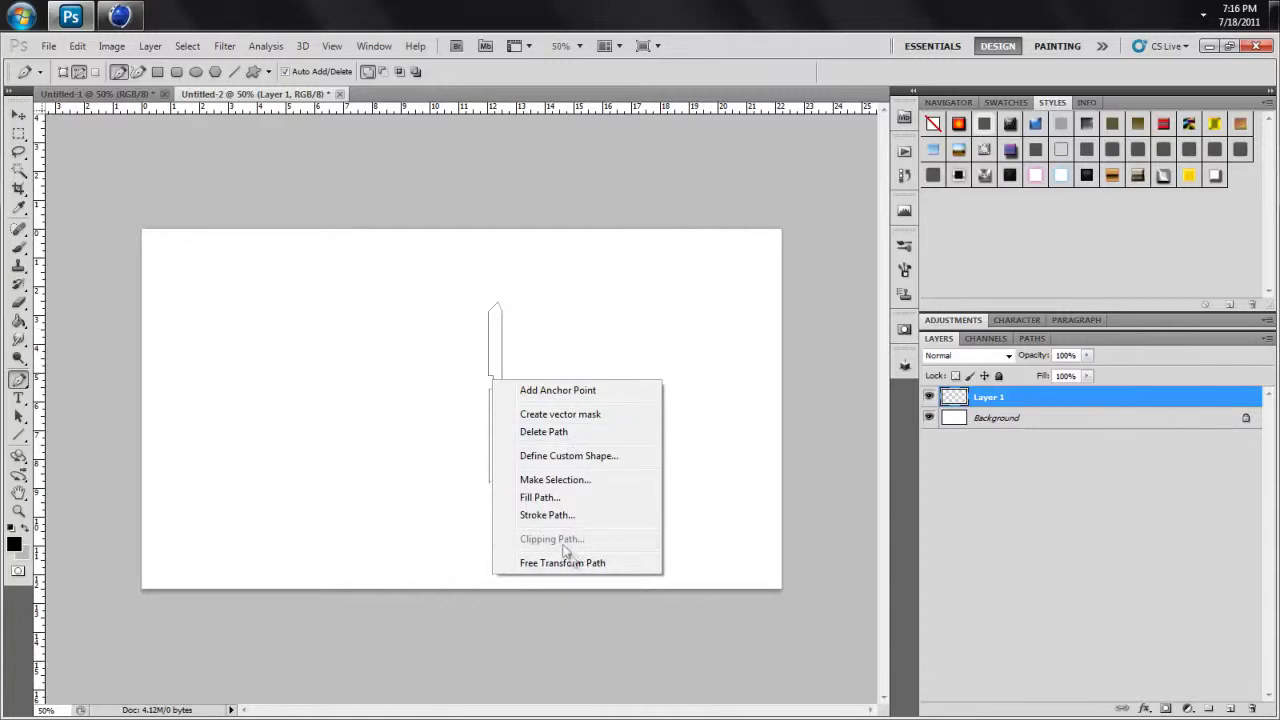
left_click(540, 498)
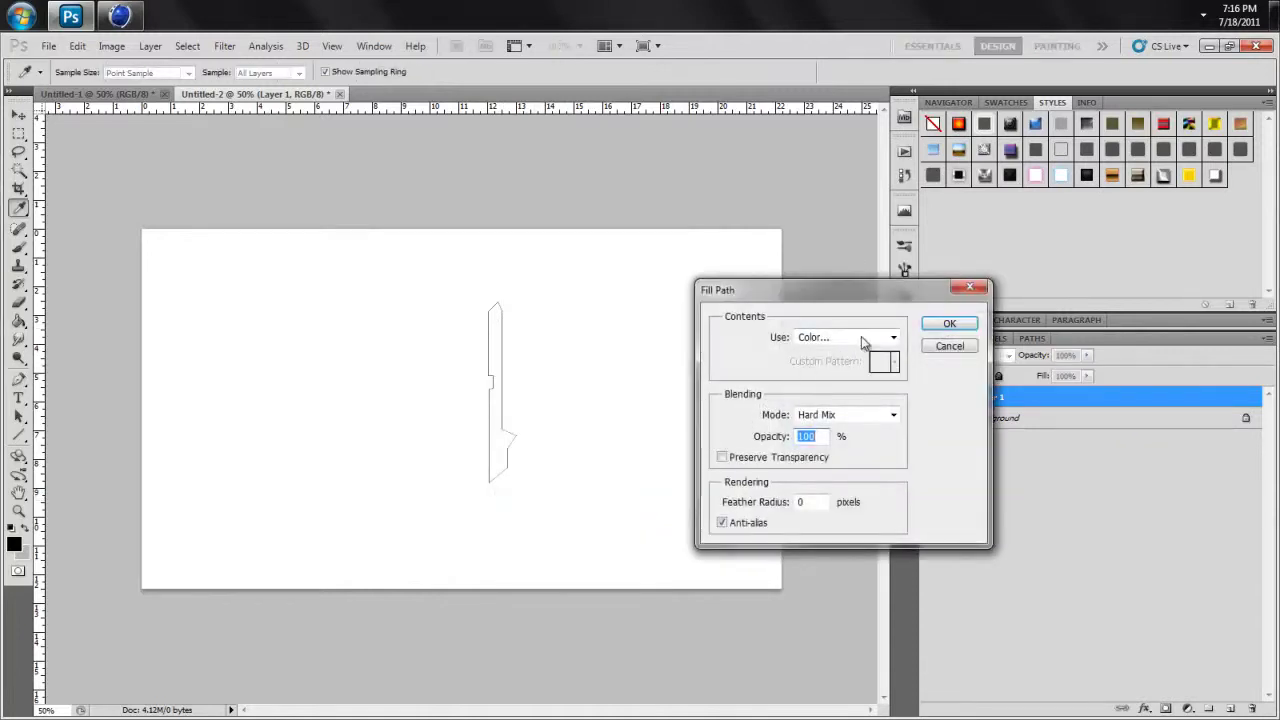
left_click(864, 340)
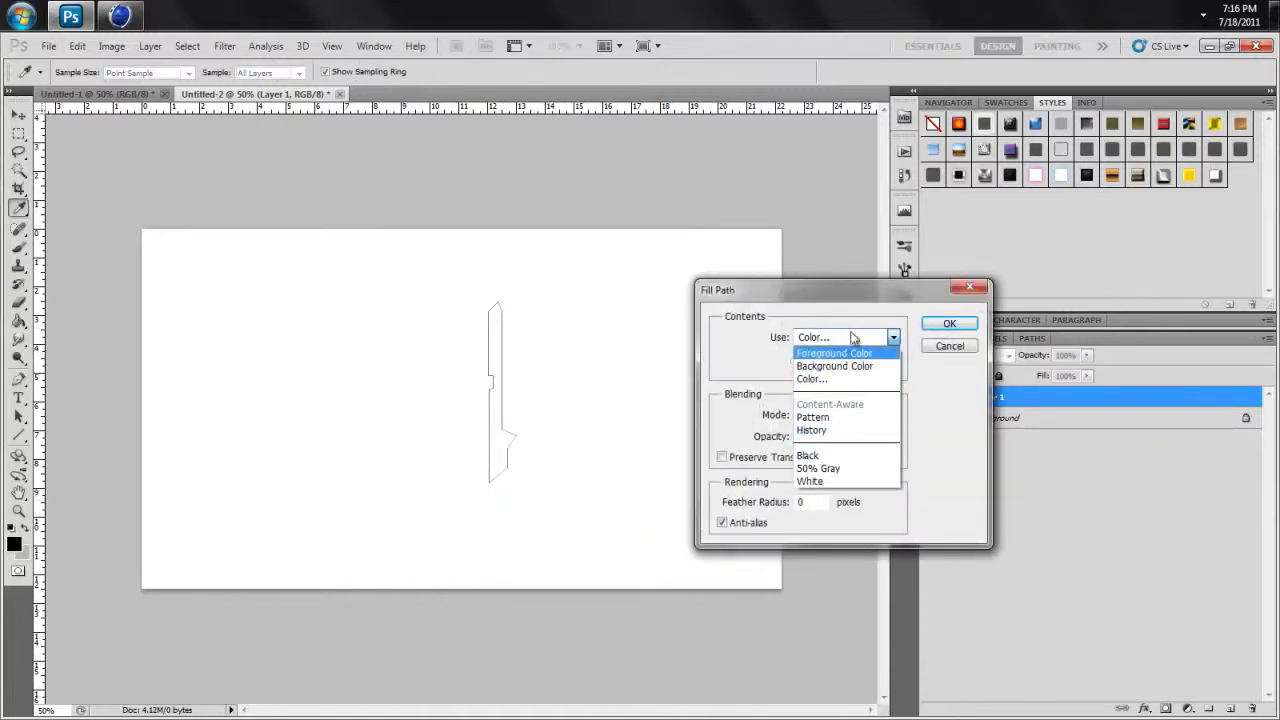
left_click(853, 338)
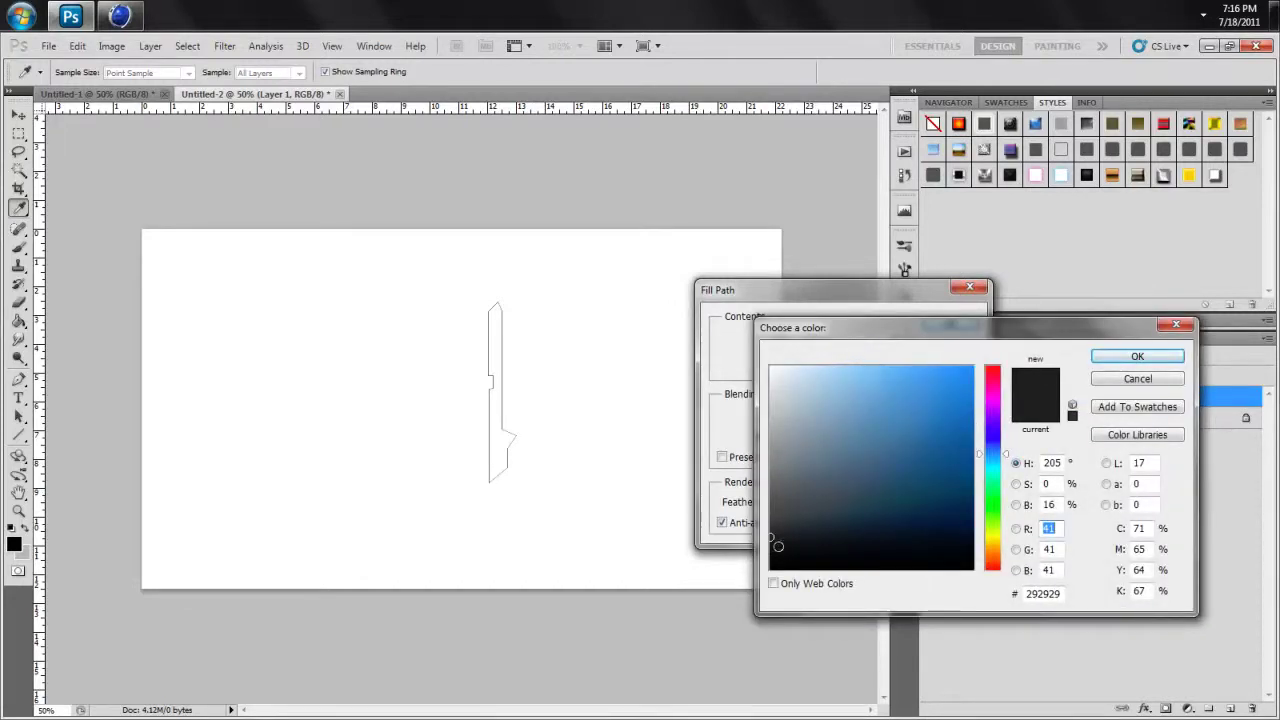
mouse_move(778, 546)
left_mouse_down()
mouse_move(754, 548)
mouse_move(770, 544)
left_mouse_up()
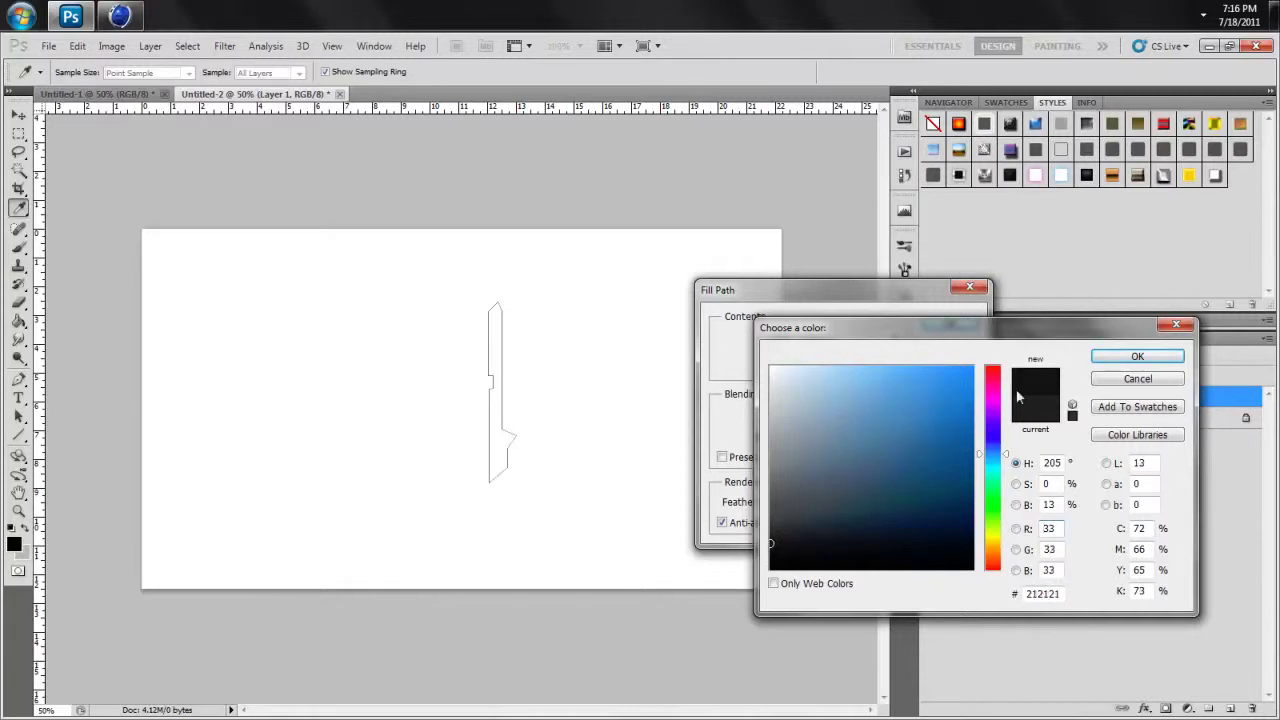
left_click(1108, 358)
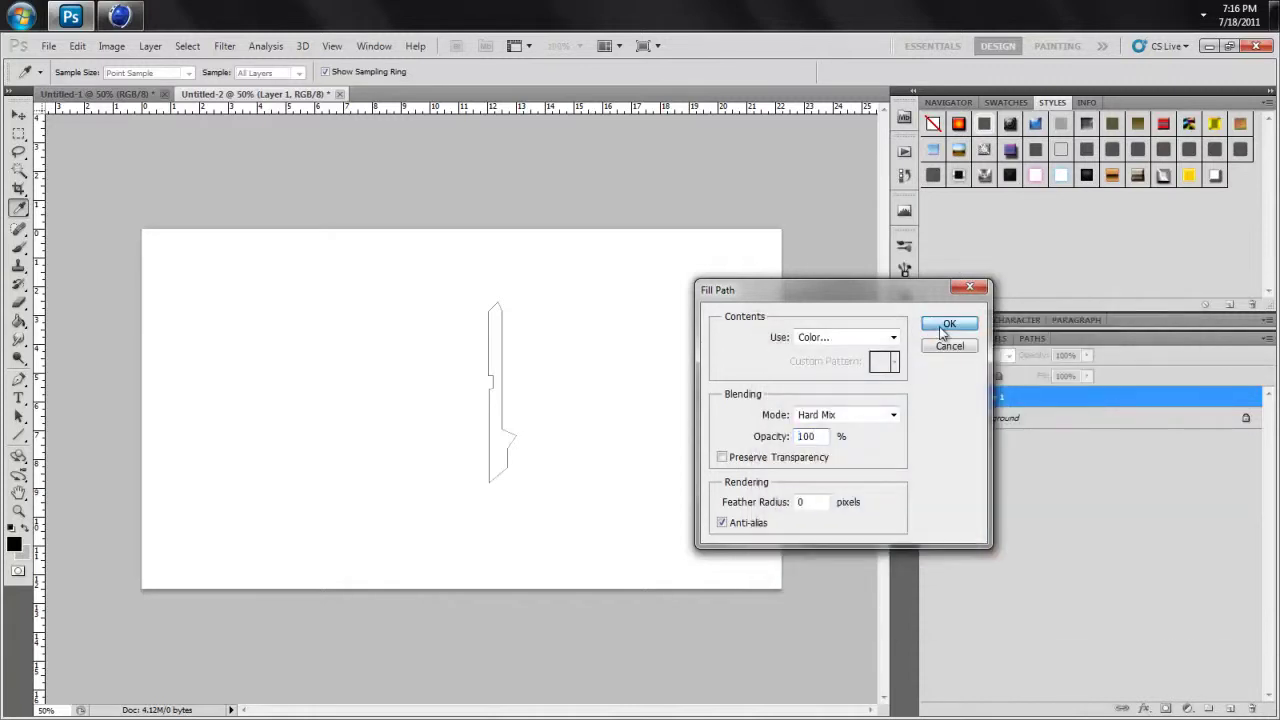
left_click(949, 324)
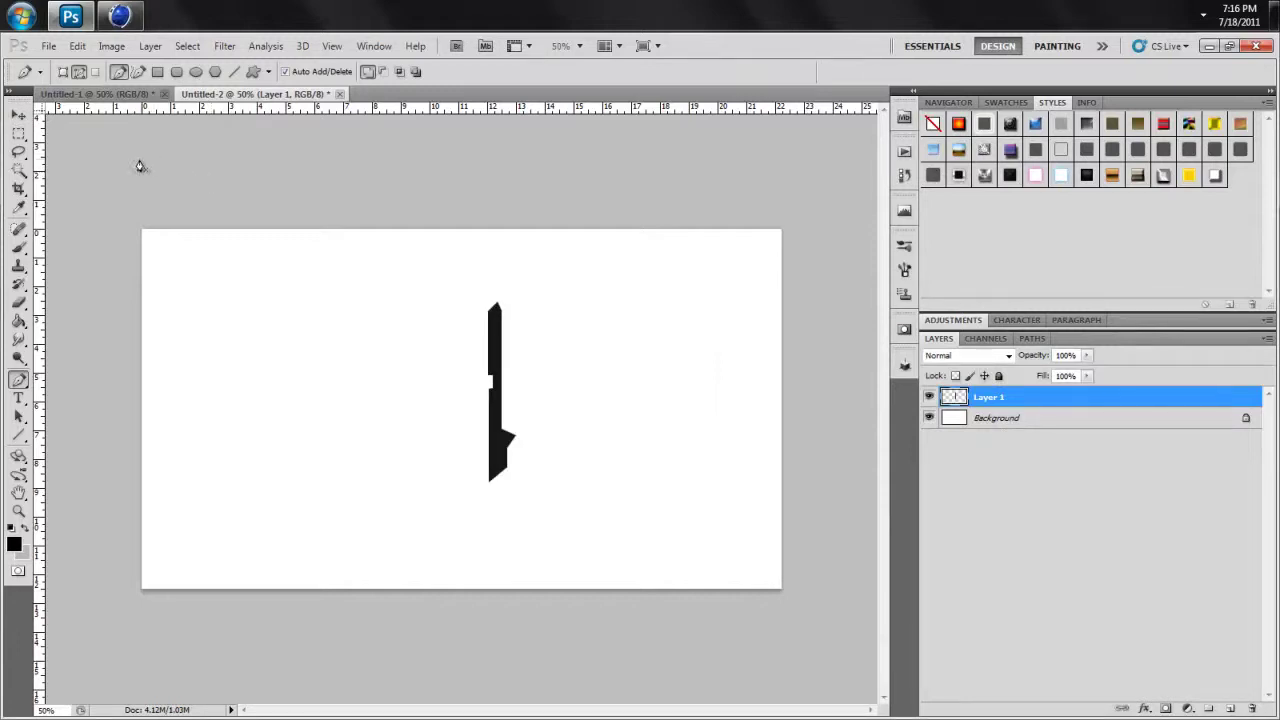
Move the black shape left and slightly down, briefly checking the Untitled-1 example.
left_click(18, 116)
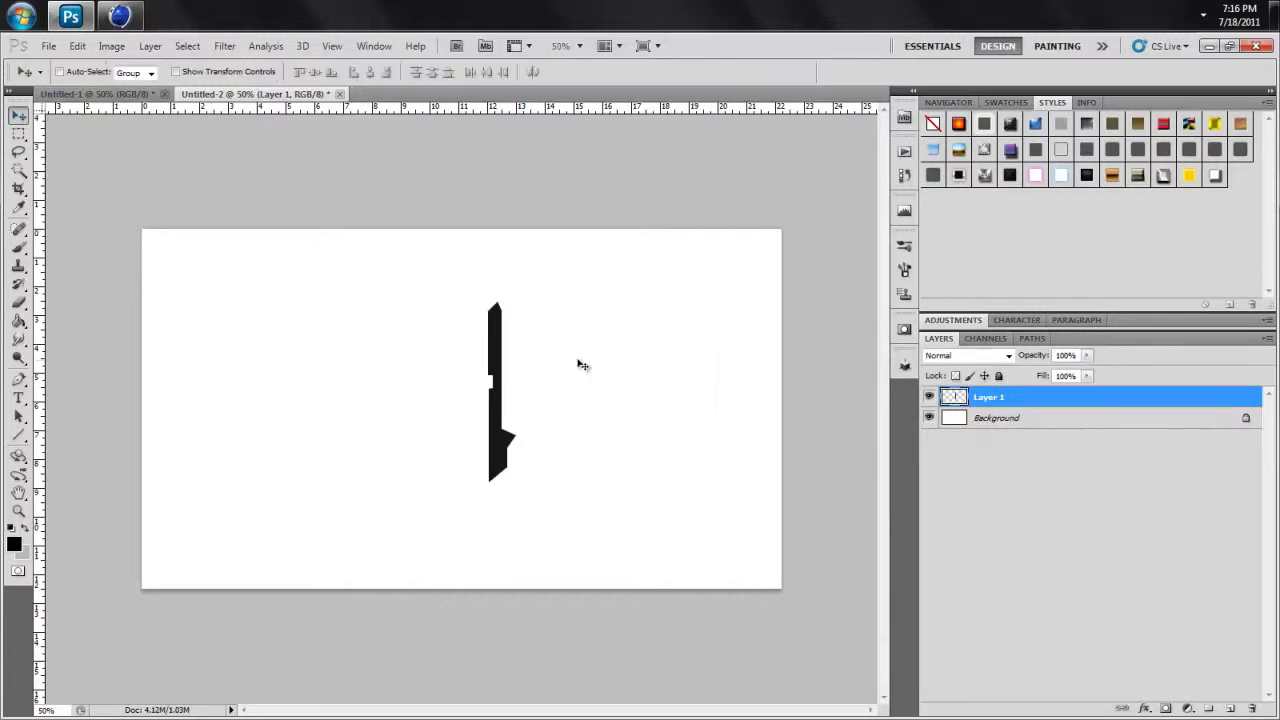
left_click_drag(491, 380, 432, 401)
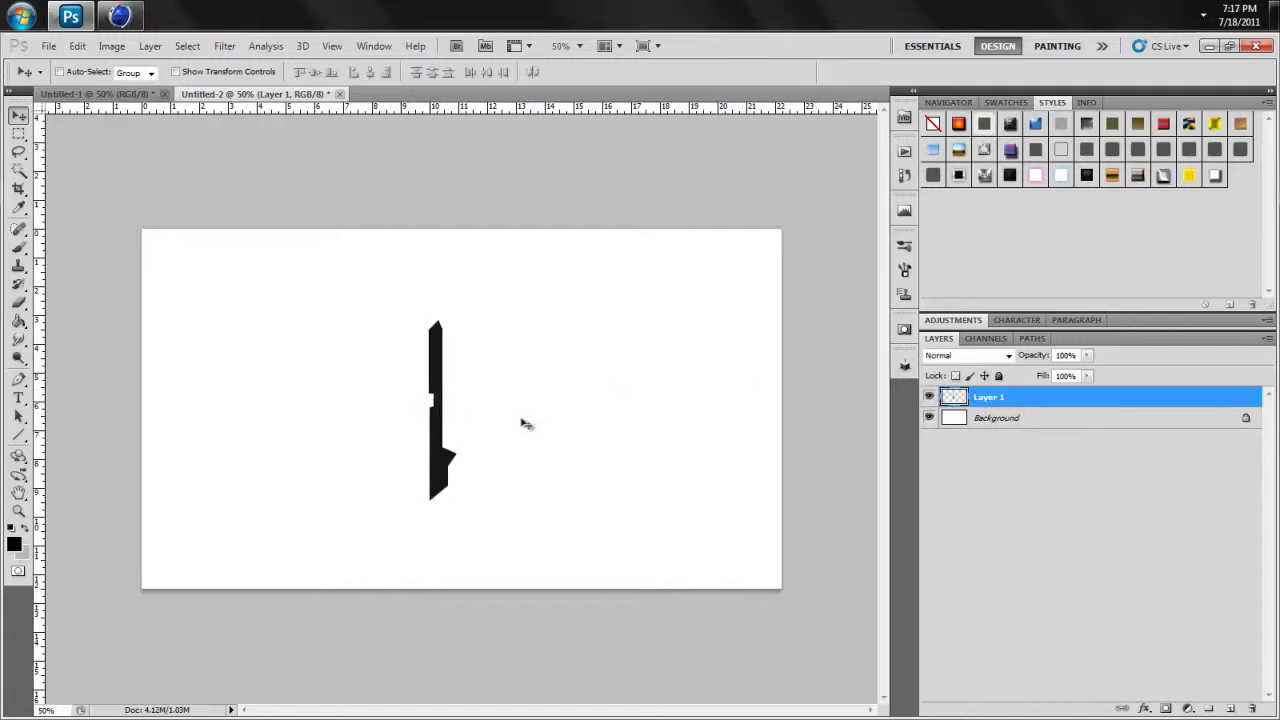
left_click(97, 94)
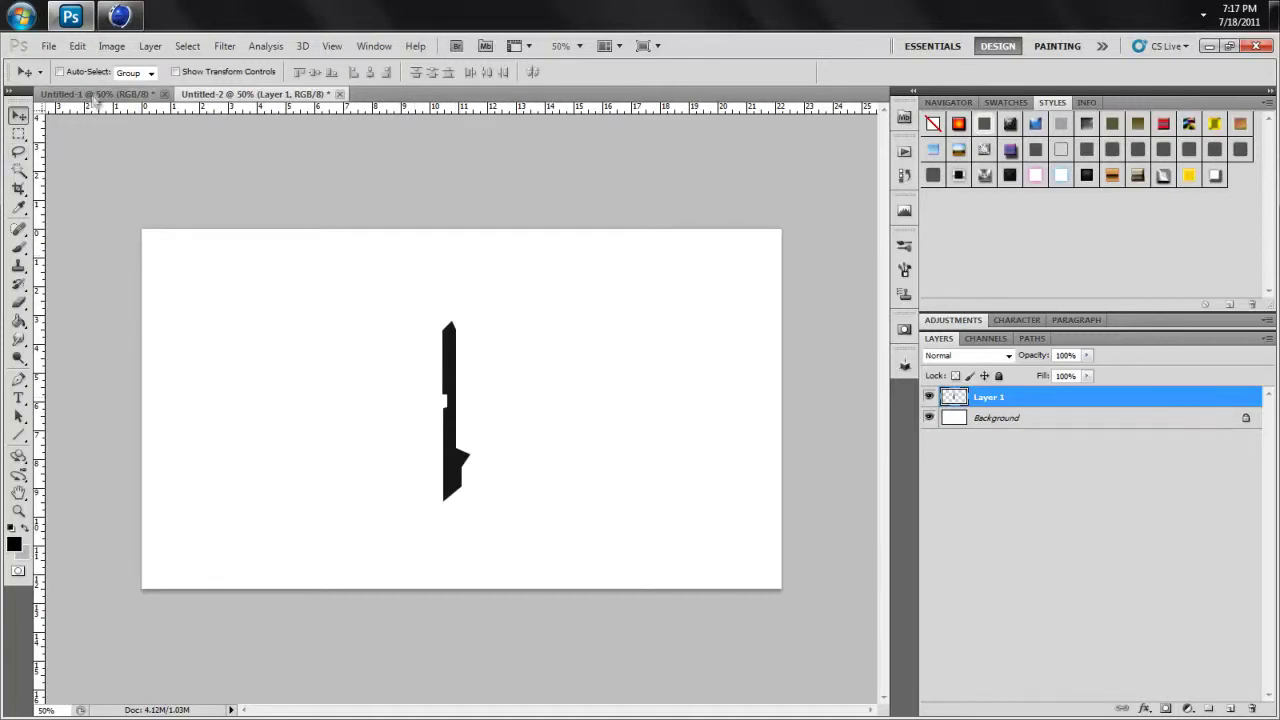
left_click(255, 94)
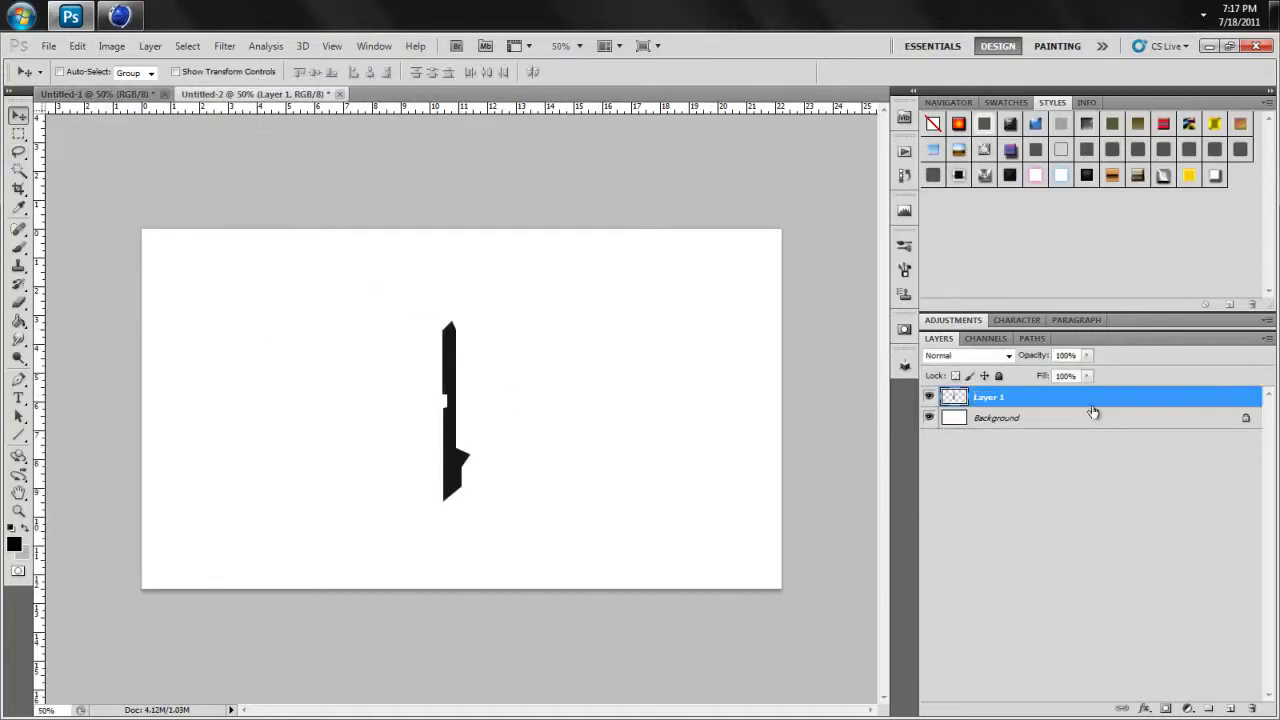
Preview a Bevel and Emboss style on Layer 1, cancel it, and view Untitled-1.
double_click(1005, 400)
left_click(652, 413)
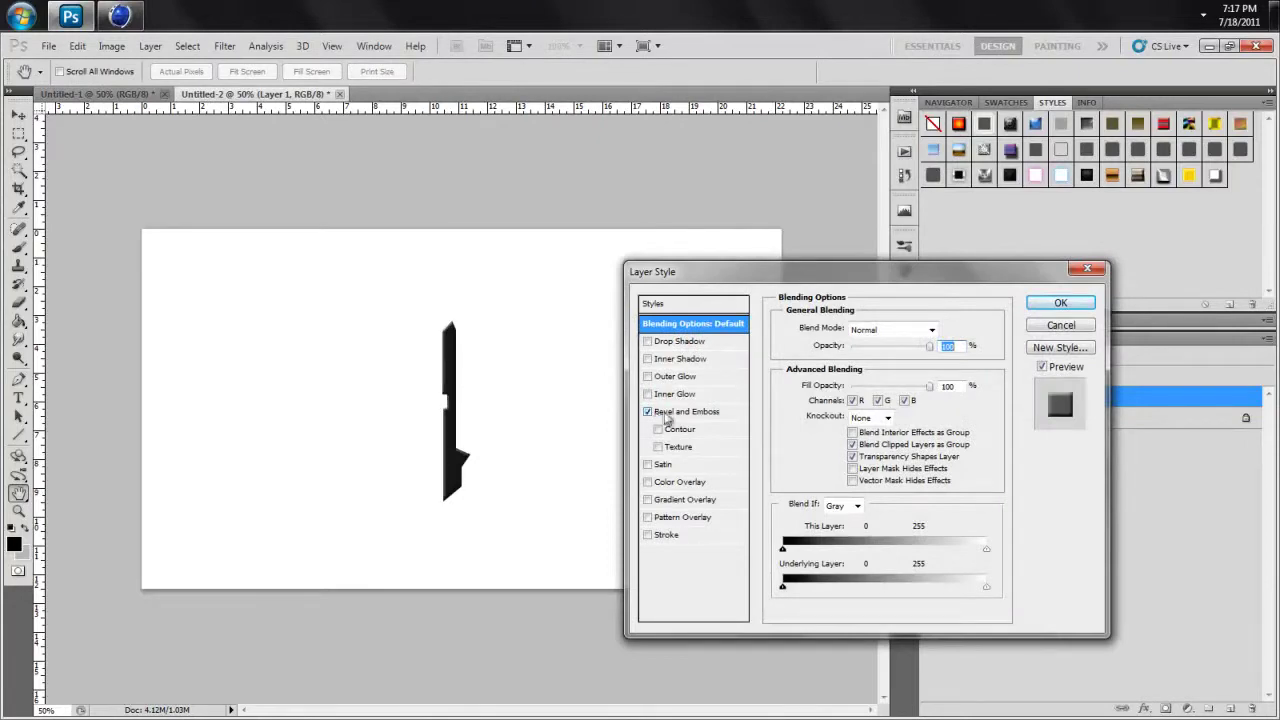
left_click(666, 418)
left_click_drag(700, 271, 733, 196)
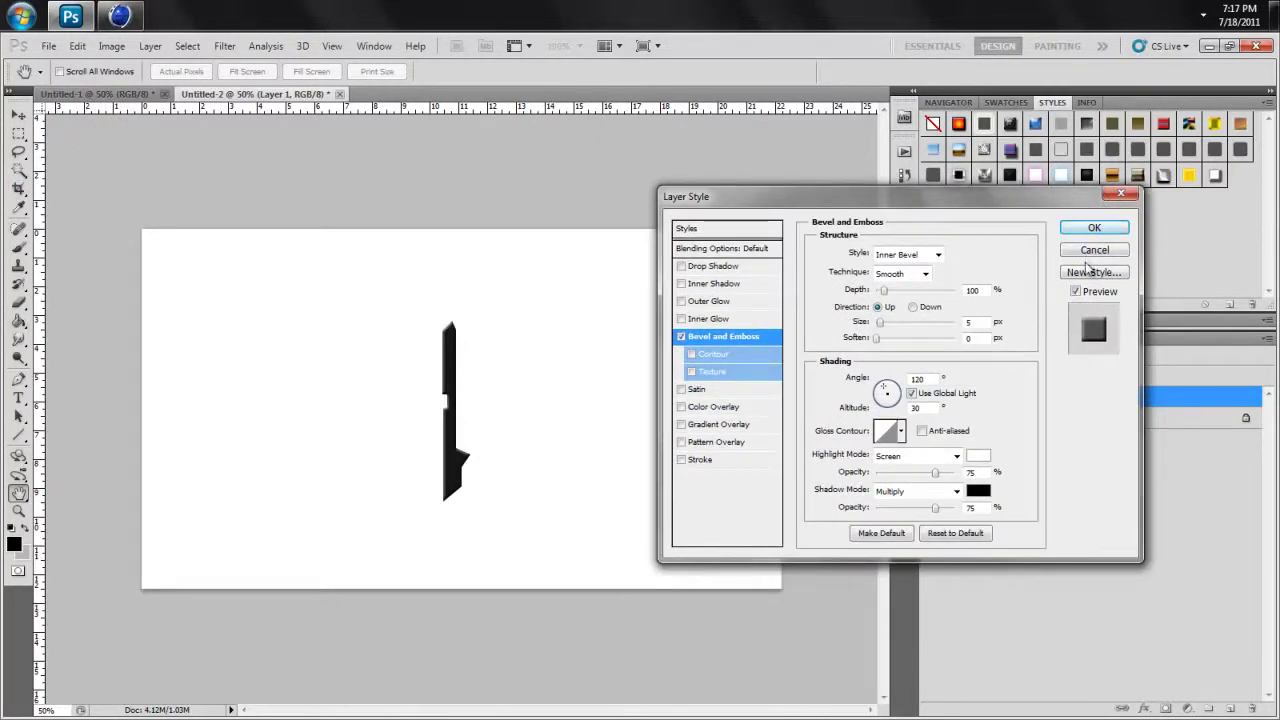
left_click(1092, 250)
left_click(75, 93)
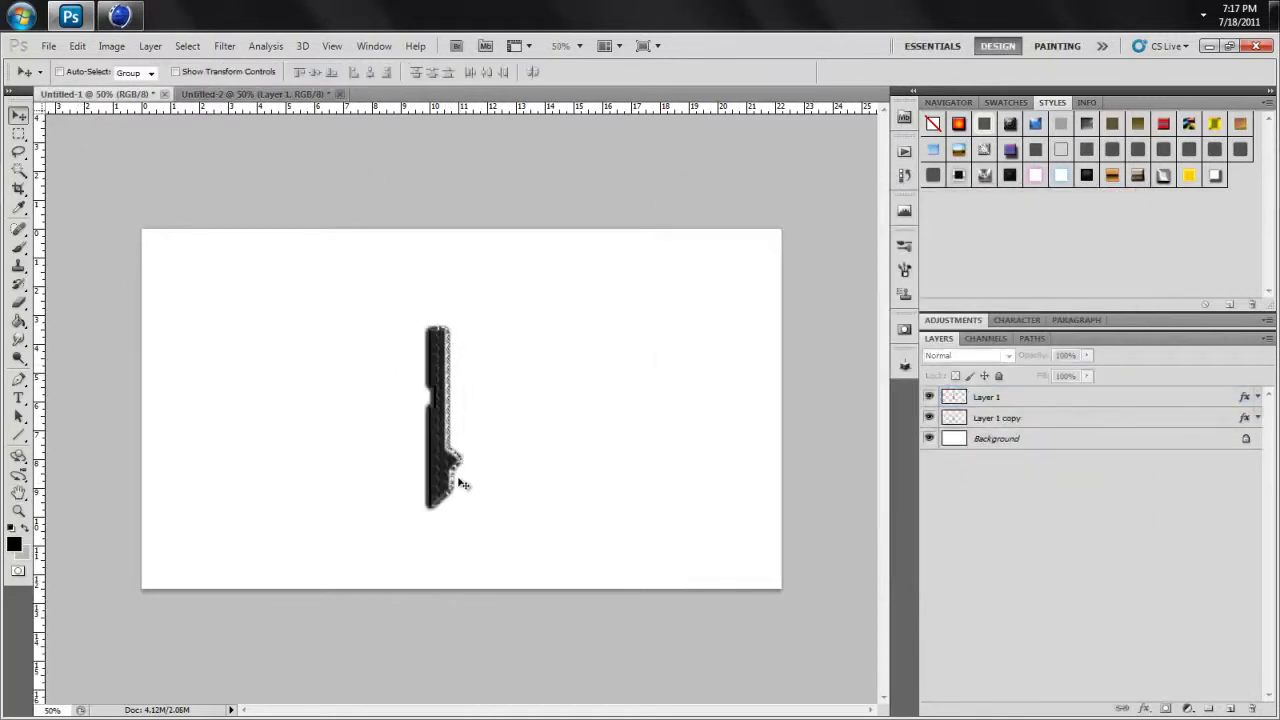
double_click(1004, 401)
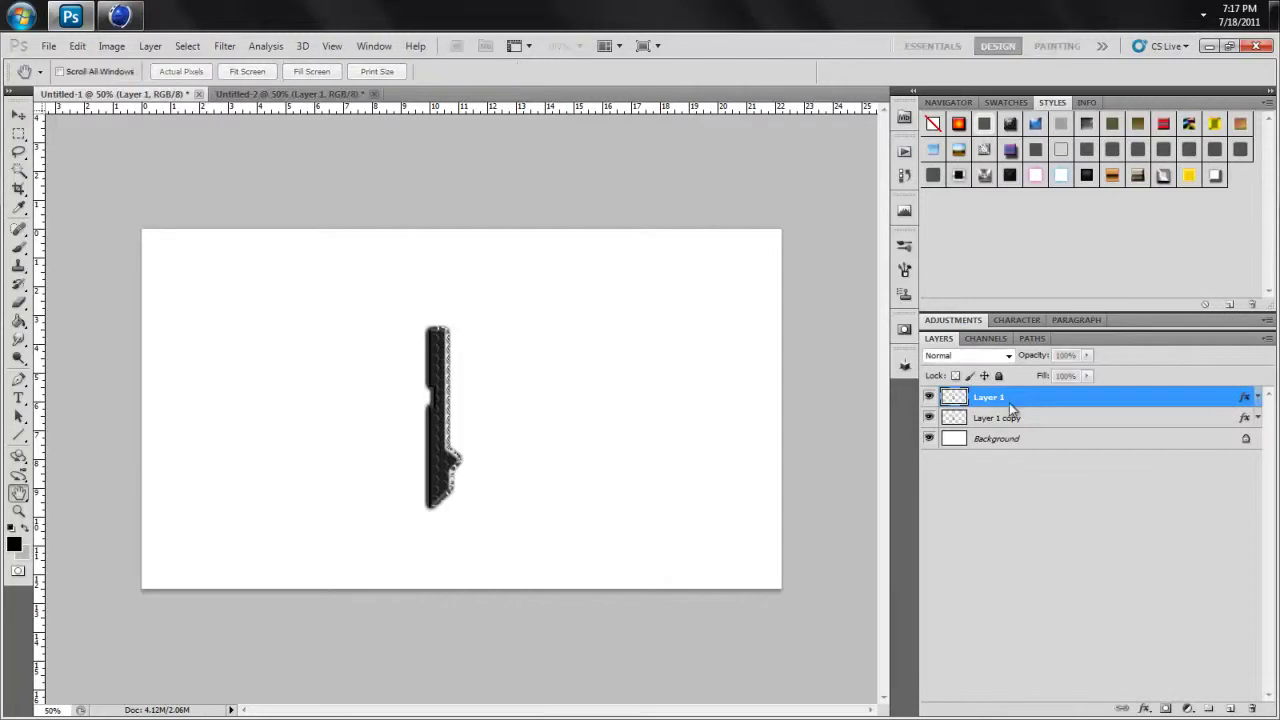
left_click(720, 336)
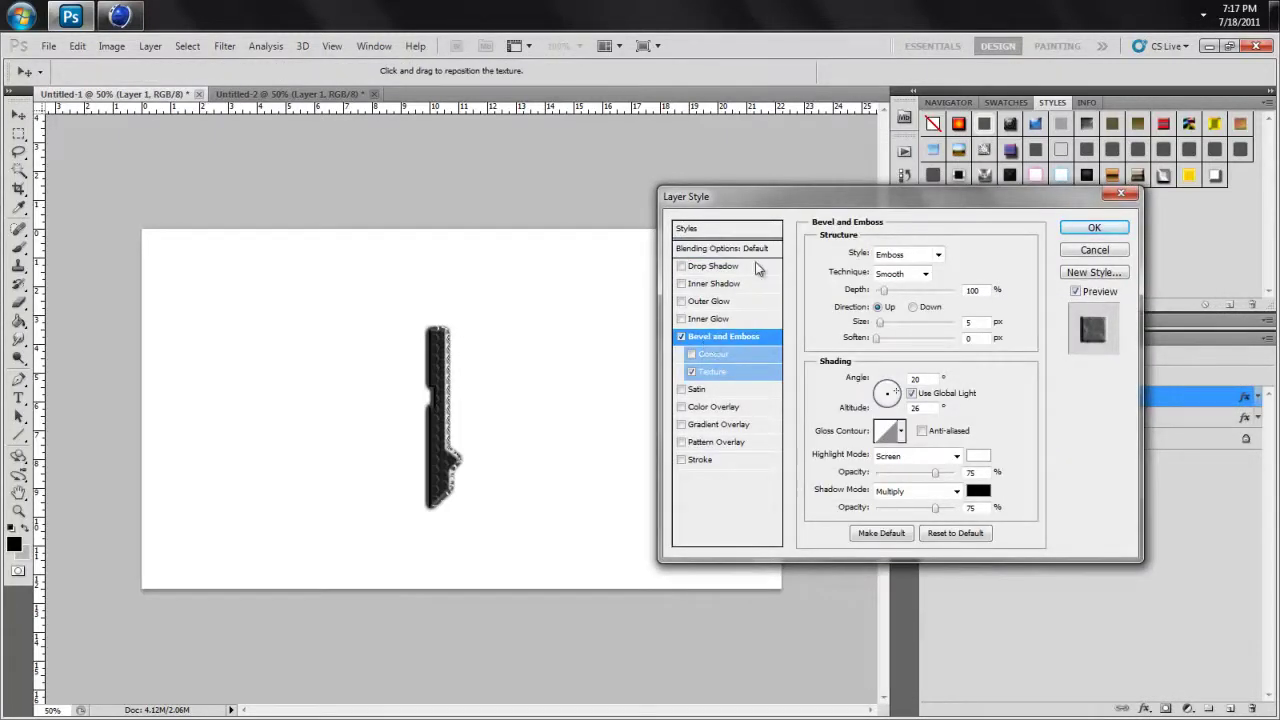
left_click_drag(777, 201, 497, 92)
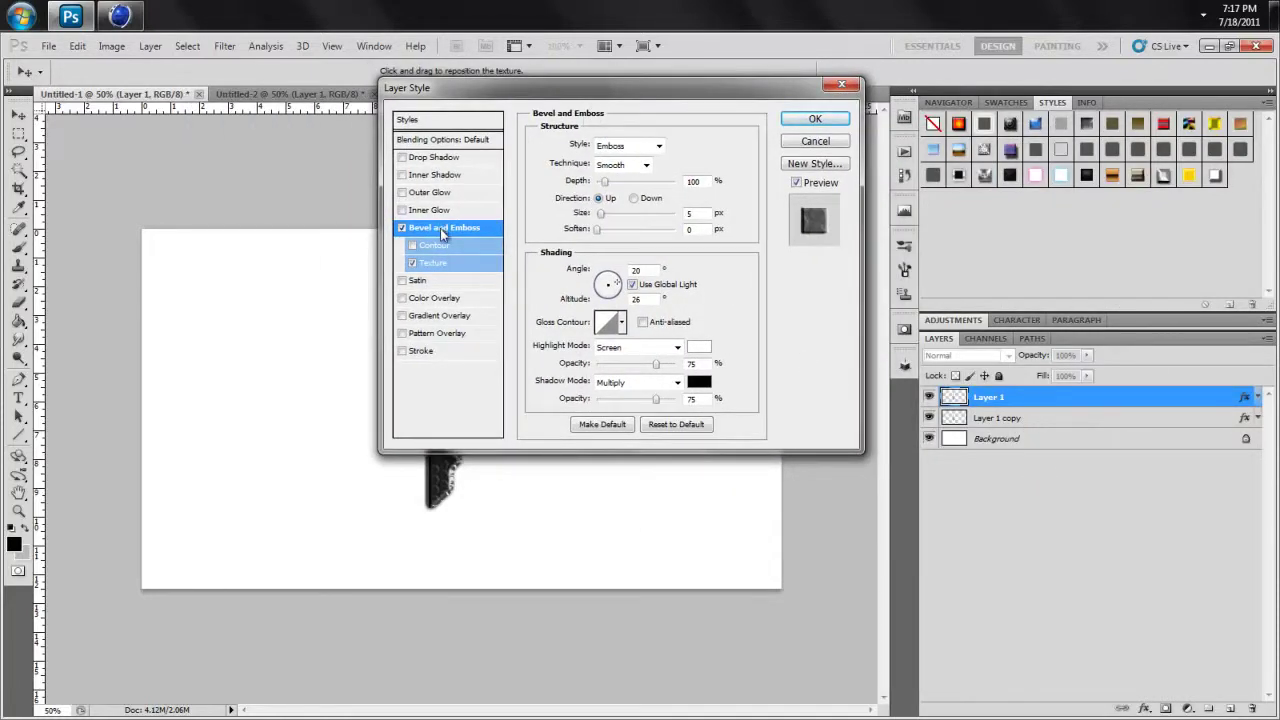
left_click(430, 264)
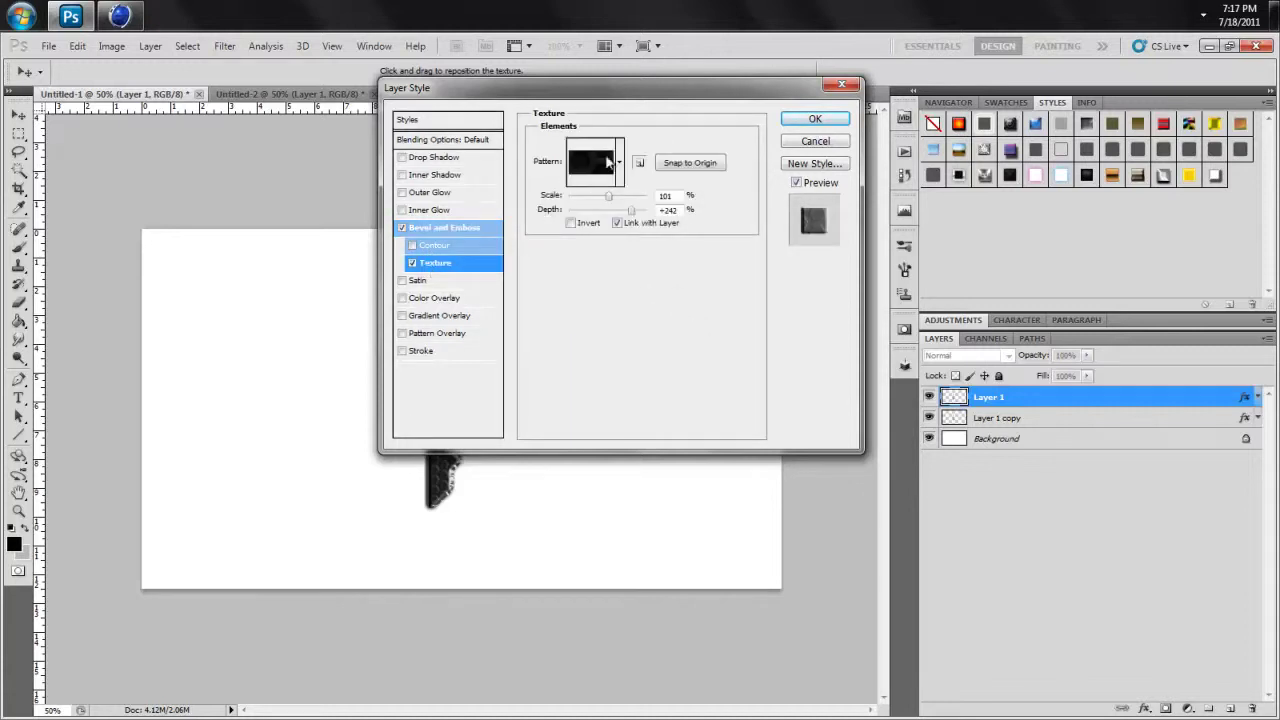
left_click(620, 162)
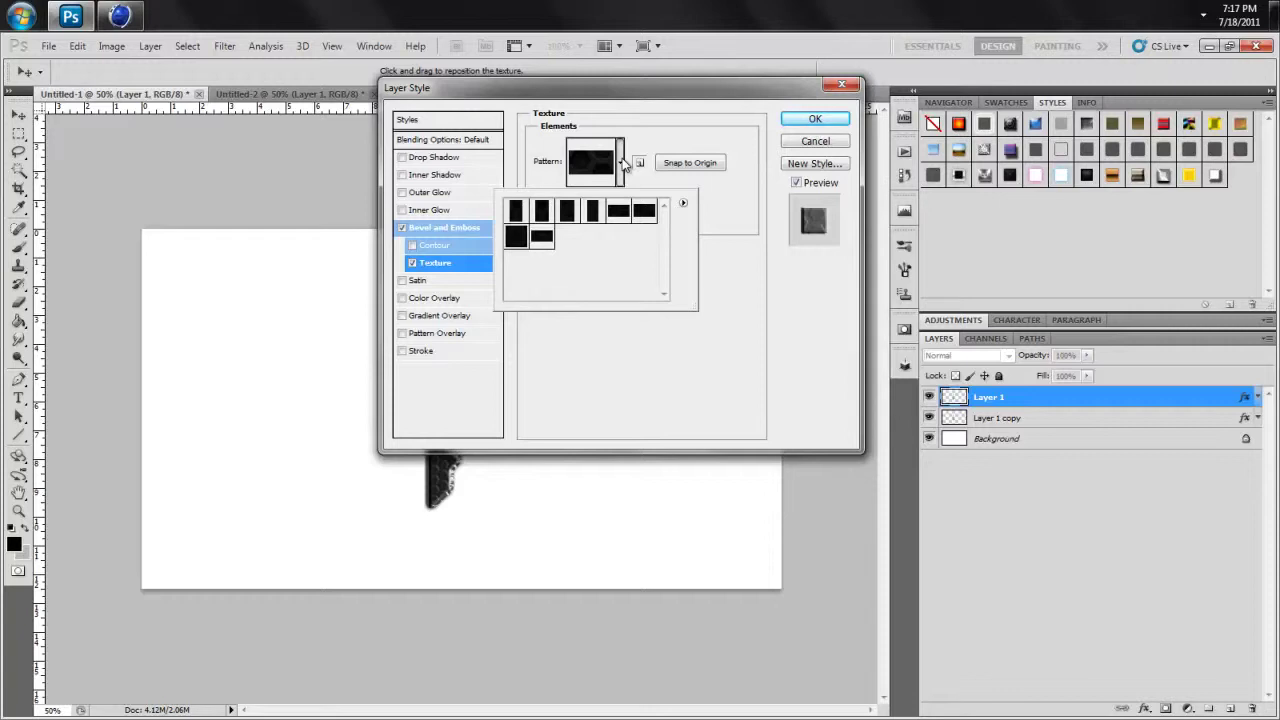
left_click(620, 162)
left_click(461, 228)
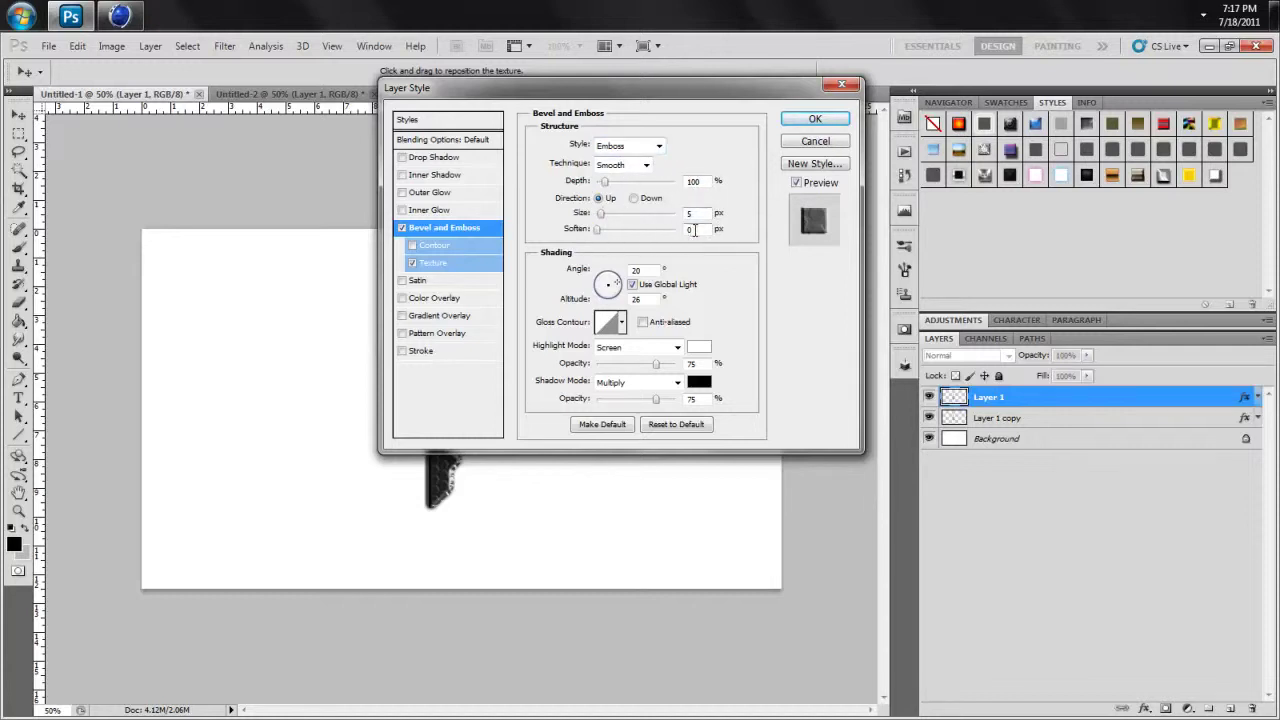
left_click(621, 322)
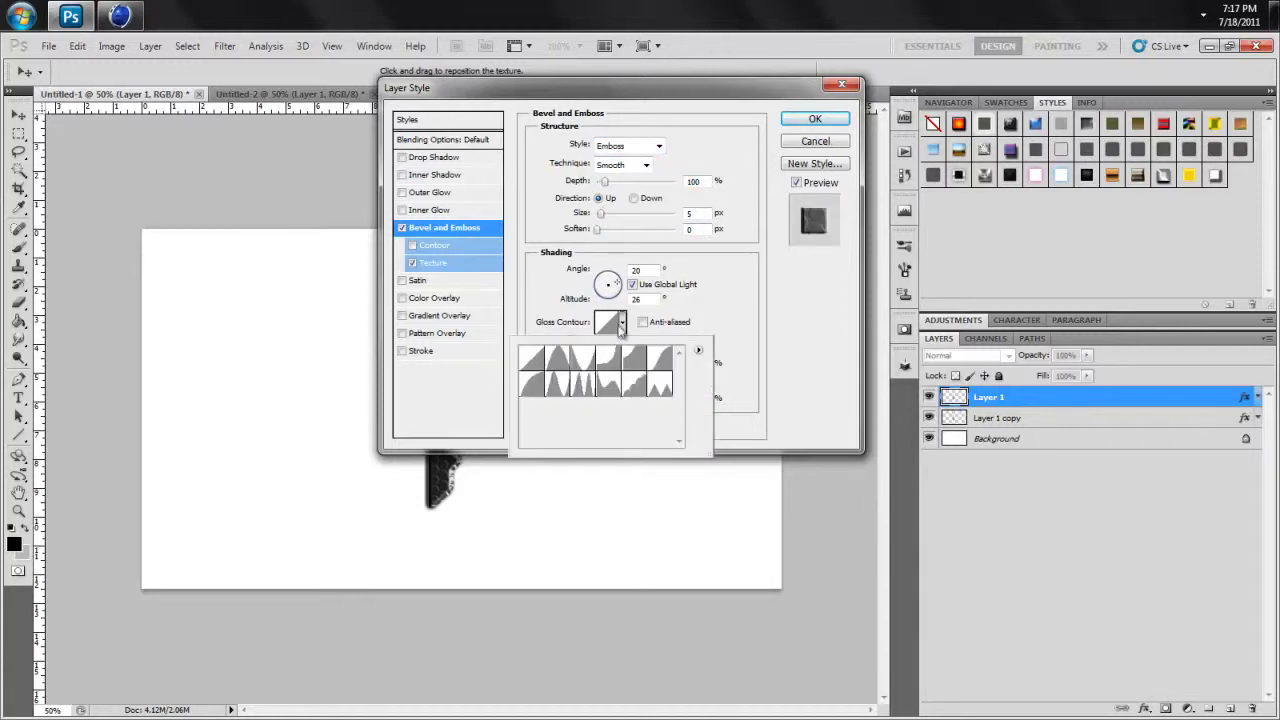
left_click(621, 322)
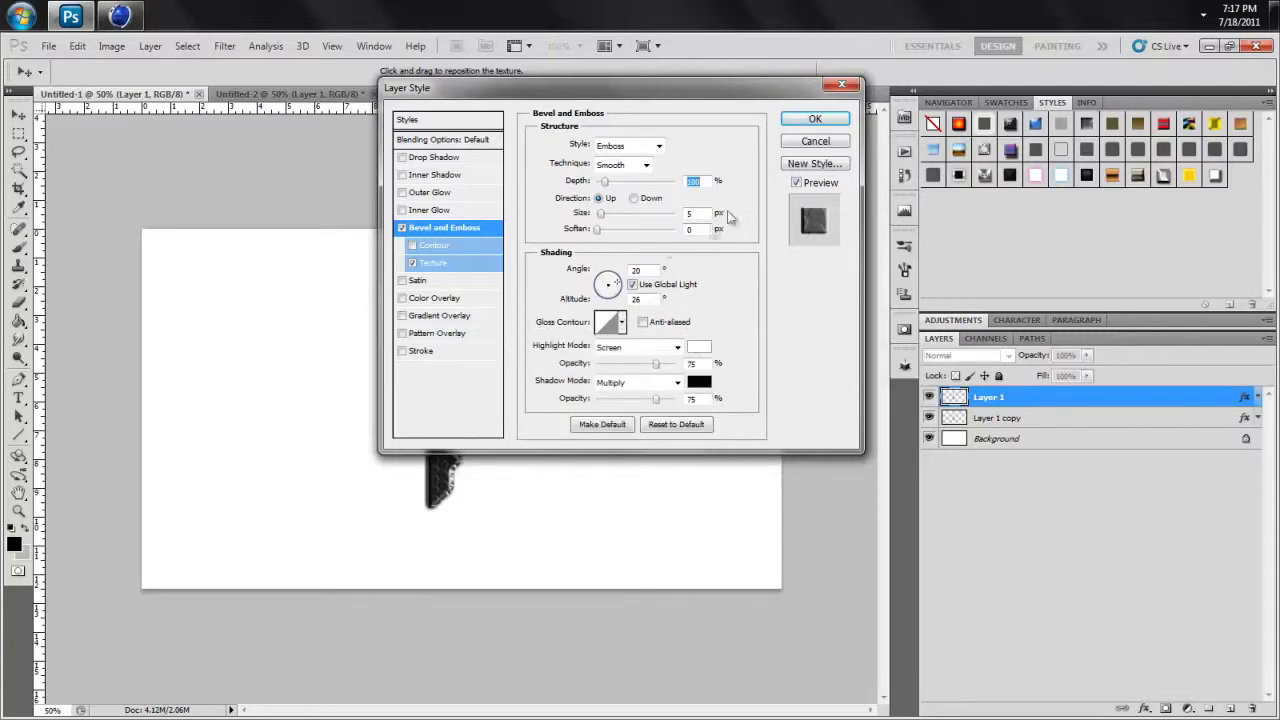
left_click(813, 119)
Select Layer 1 copy and open its Layer Style settings.
left_click(1012, 419)
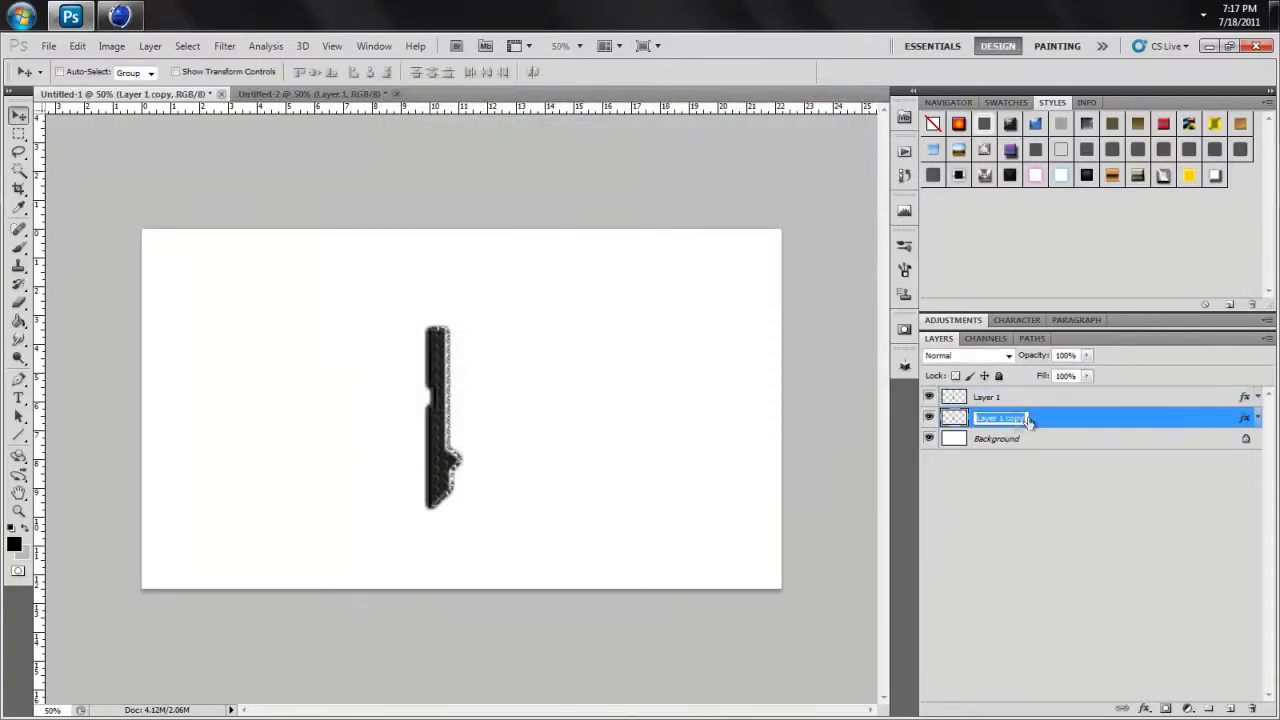
double_click(1028, 420)
double_click(1030, 421)
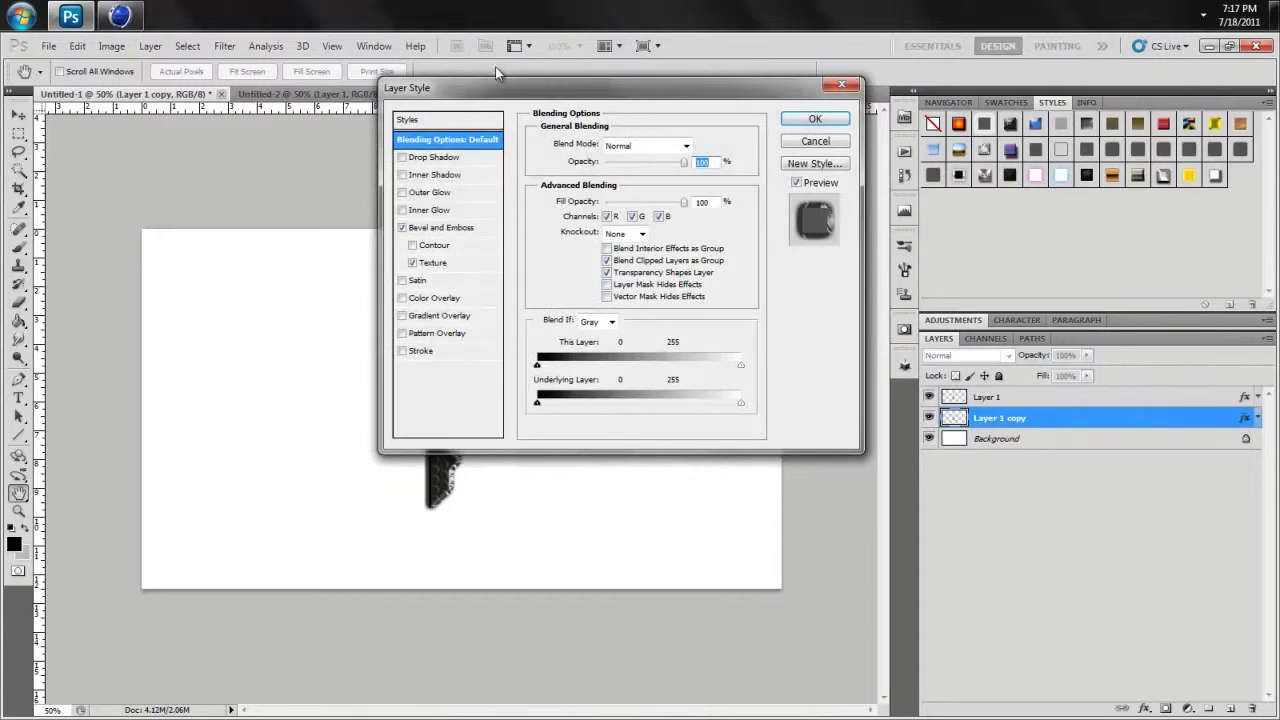
left_click_drag(498, 92, 717, 125)
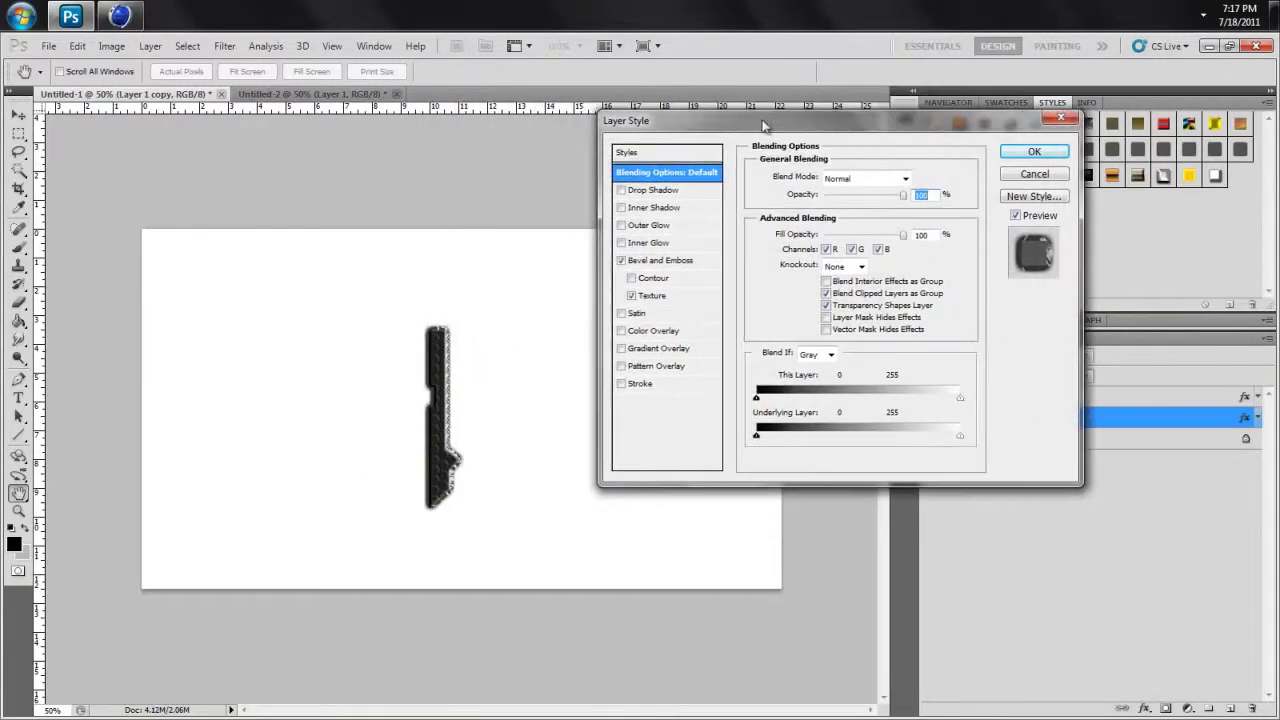
left_click_drag(808, 128, 717, 143)
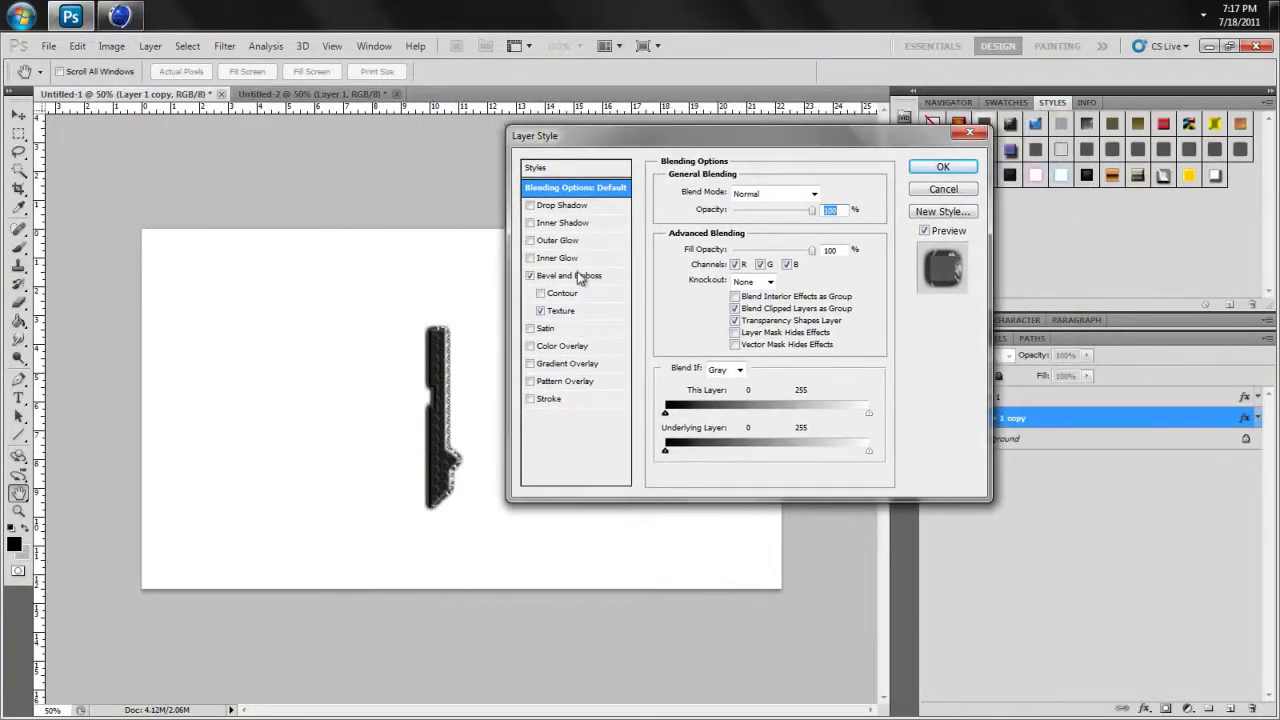
Review its Bevel and Emboss and Texture settings, accept them, then go to Untitled-2.
left_click(580, 276)
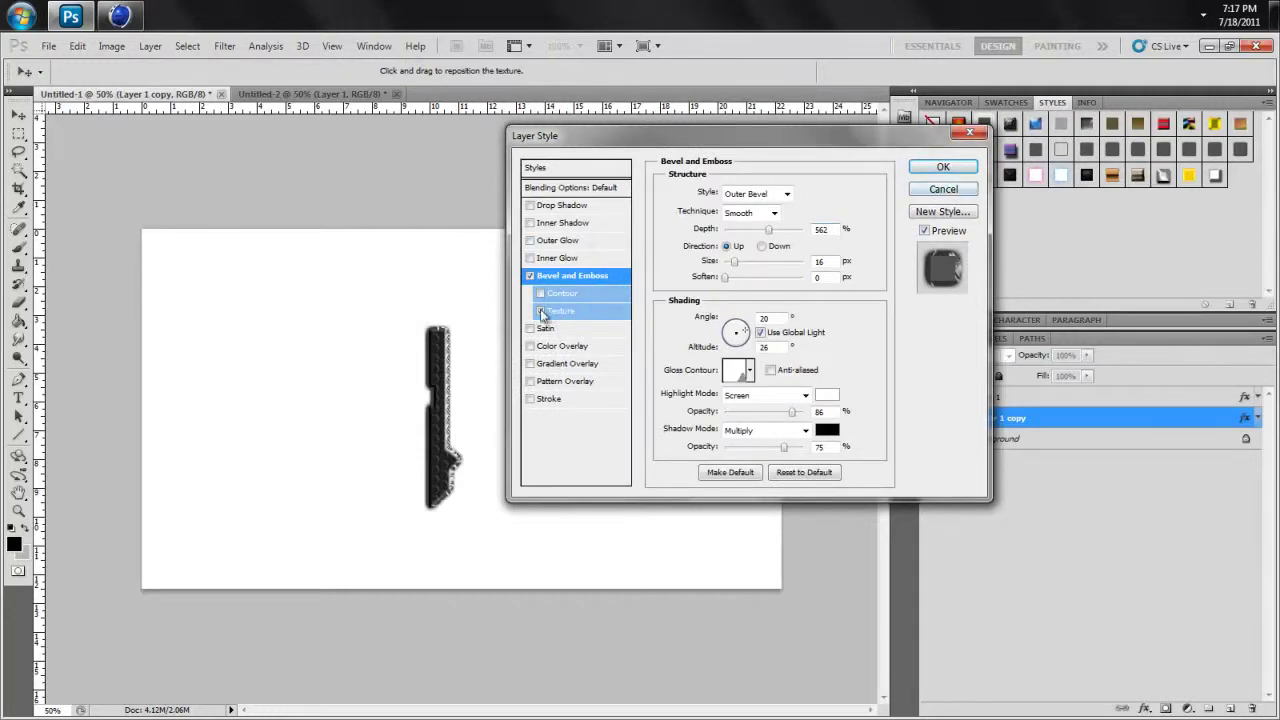
left_click(565, 311)
left_click(566, 313)
left_click(586, 277)
left_click(943, 167)
left_click(292, 95)
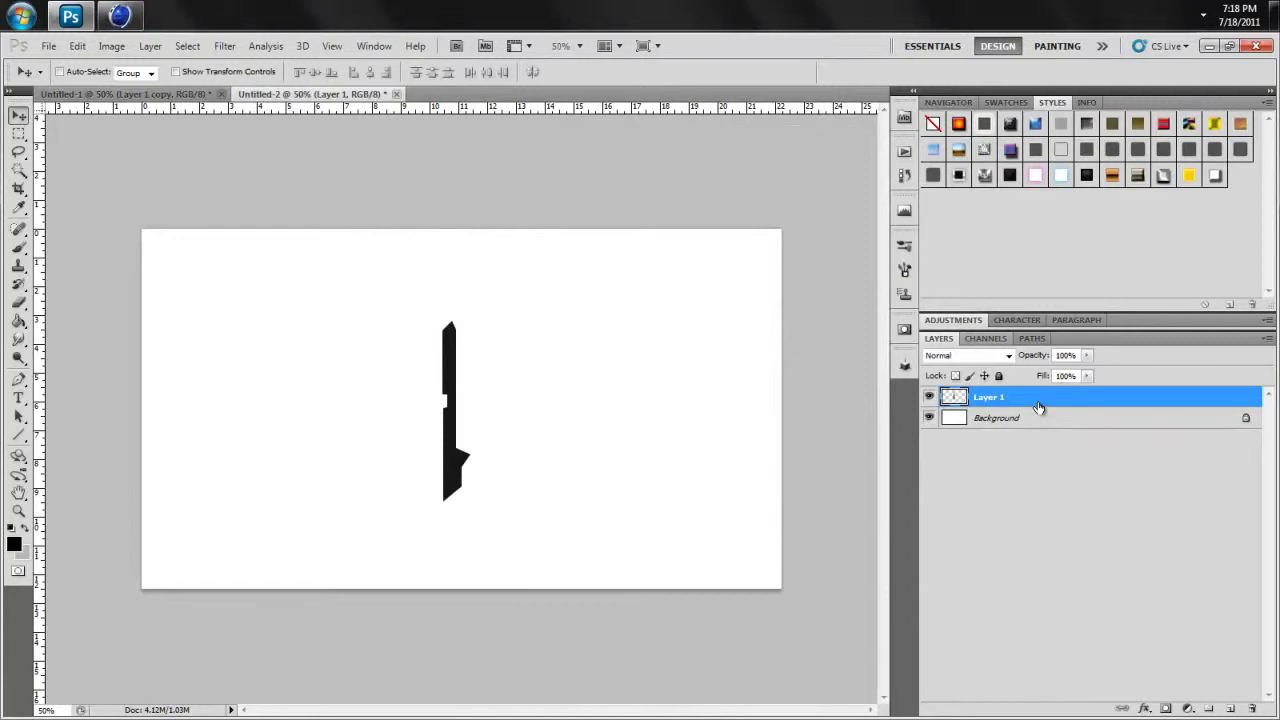
Apply a black beveled preset style to Layer 1 and nudge the shape up and right.
double_click(1039, 407)
left_click(958, 162)
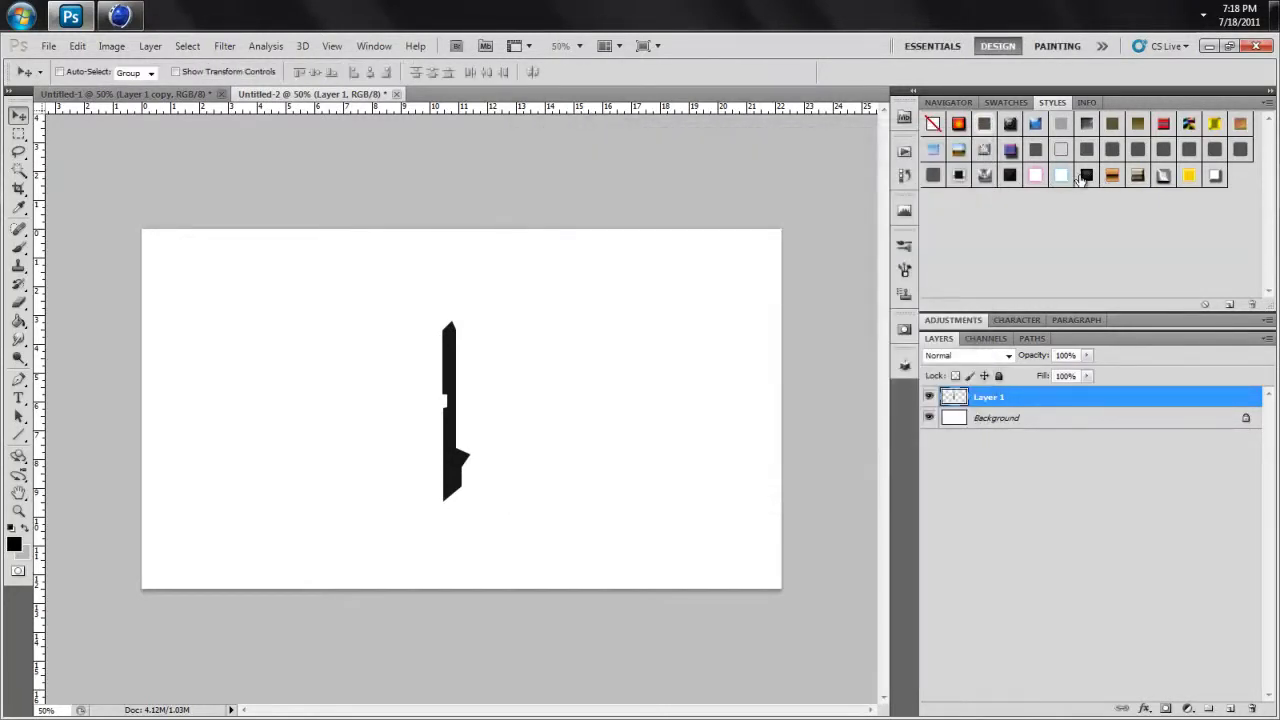
left_click(1010, 176)
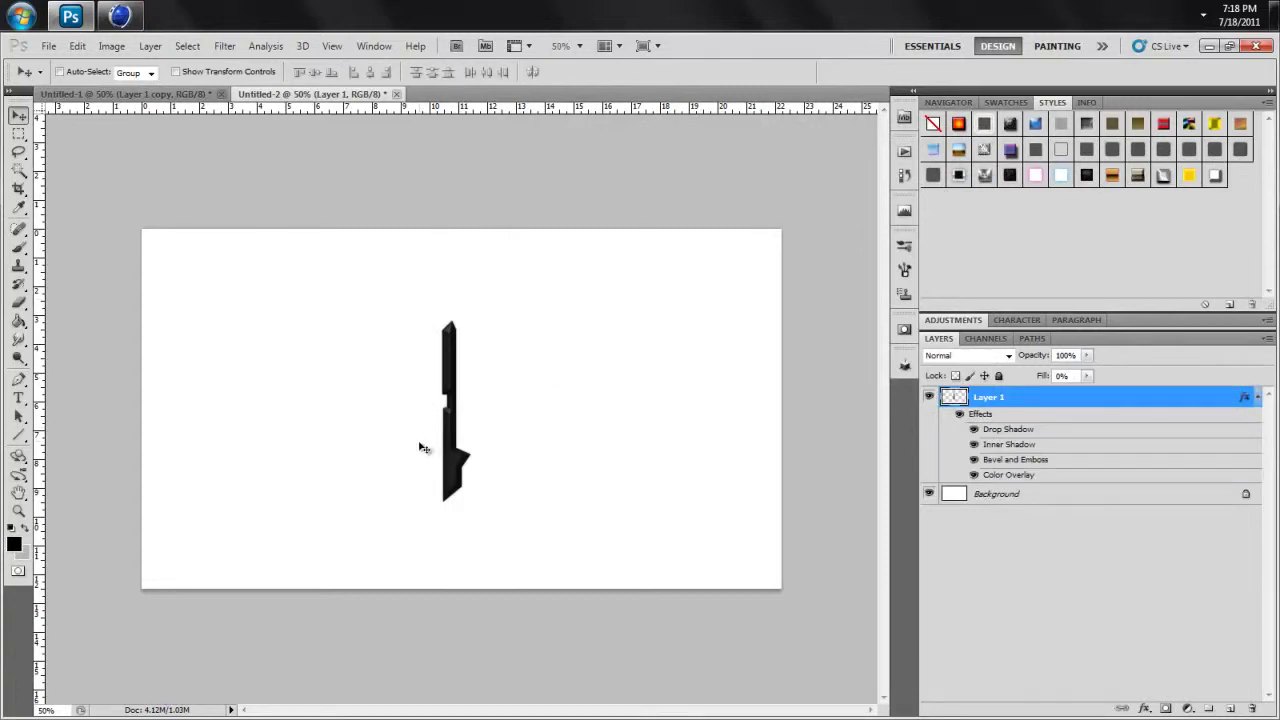
left_click_drag(447, 440, 469, 420)
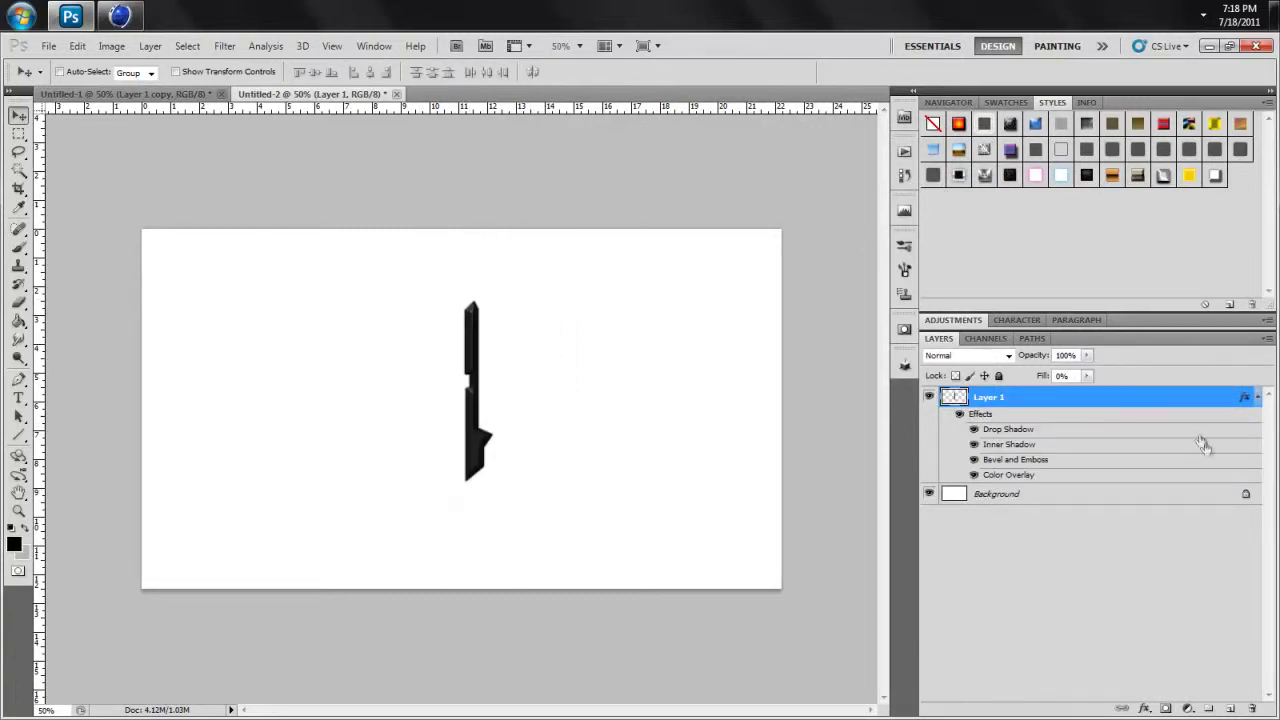
left_click(1258, 397)
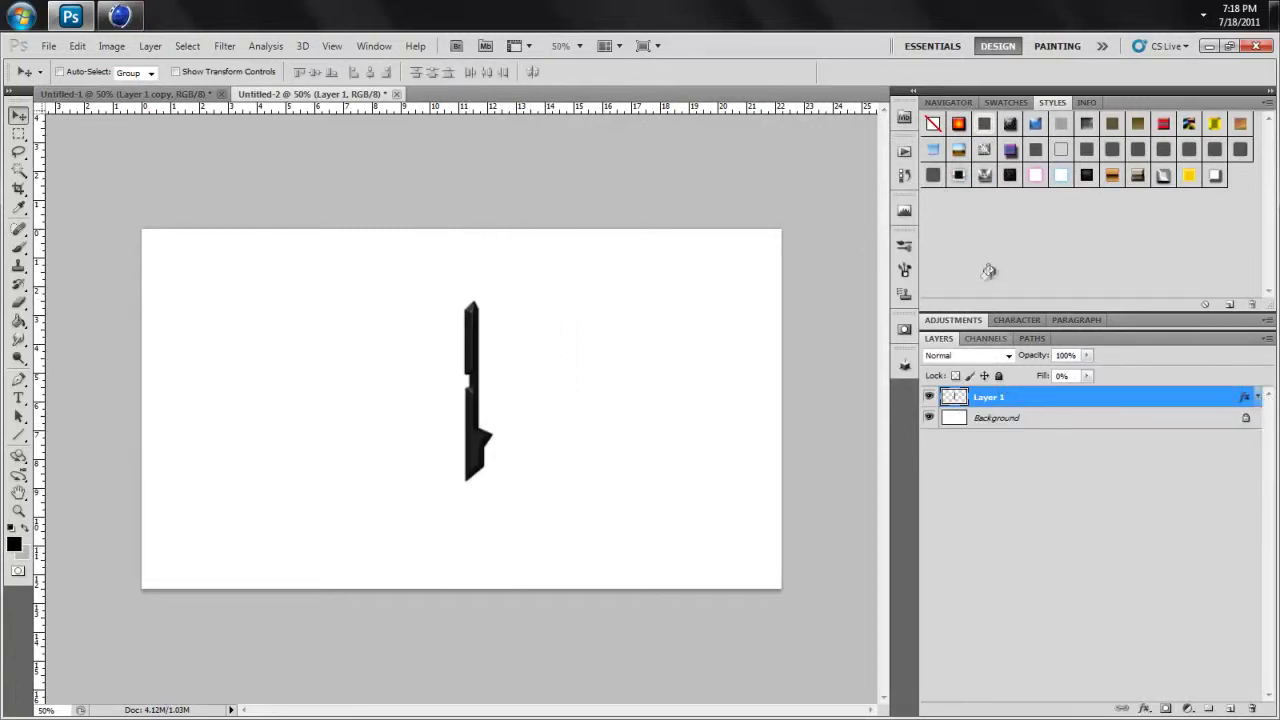
Try light-blue, gold, brown, chrome, yellow and white-grey presets, finishing with black pale-rim preset.
left_click(1108, 184)
left_click(1110, 180)
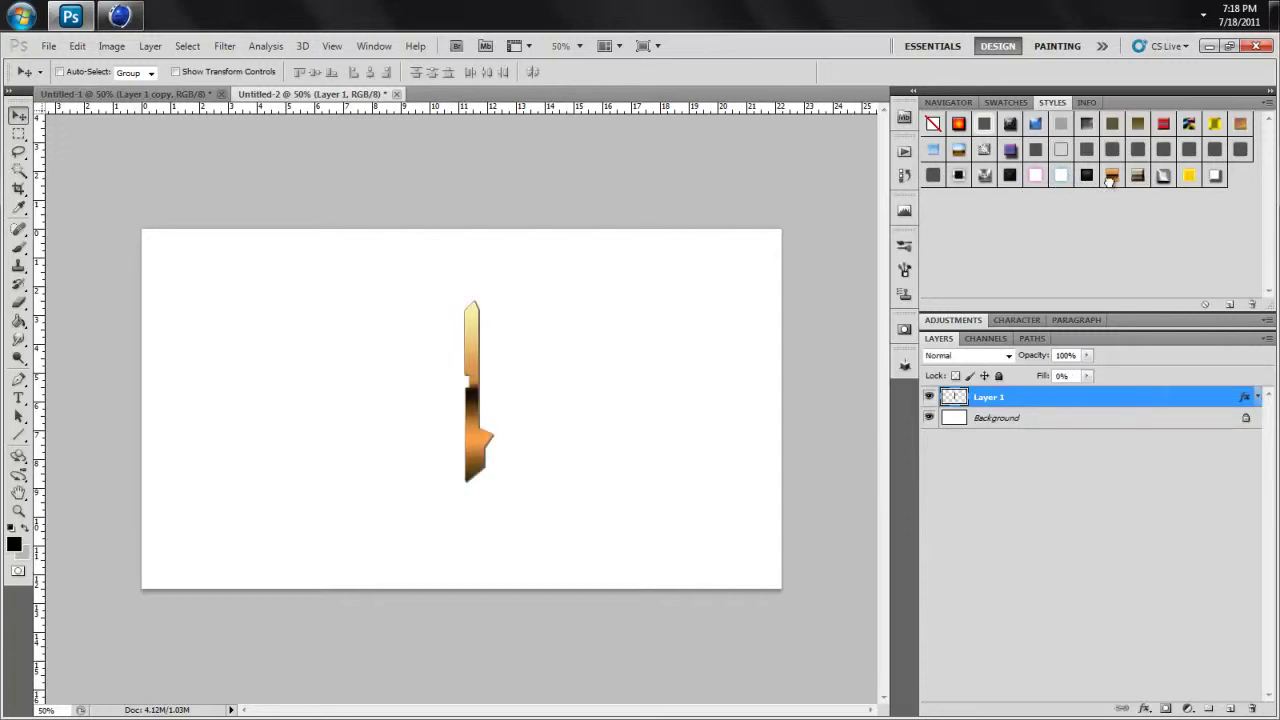
left_click(1162, 176)
left_click(1162, 176)
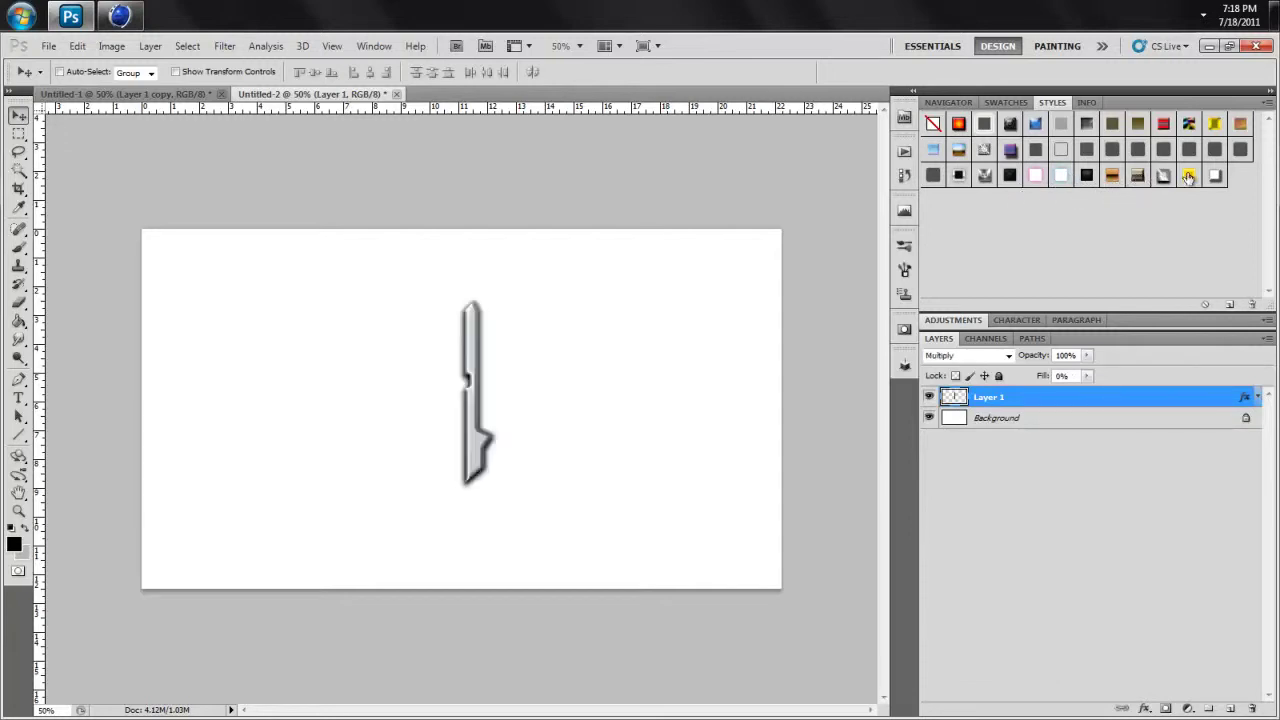
left_click_drag(479, 422, 477, 449)
left_click(1189, 178)
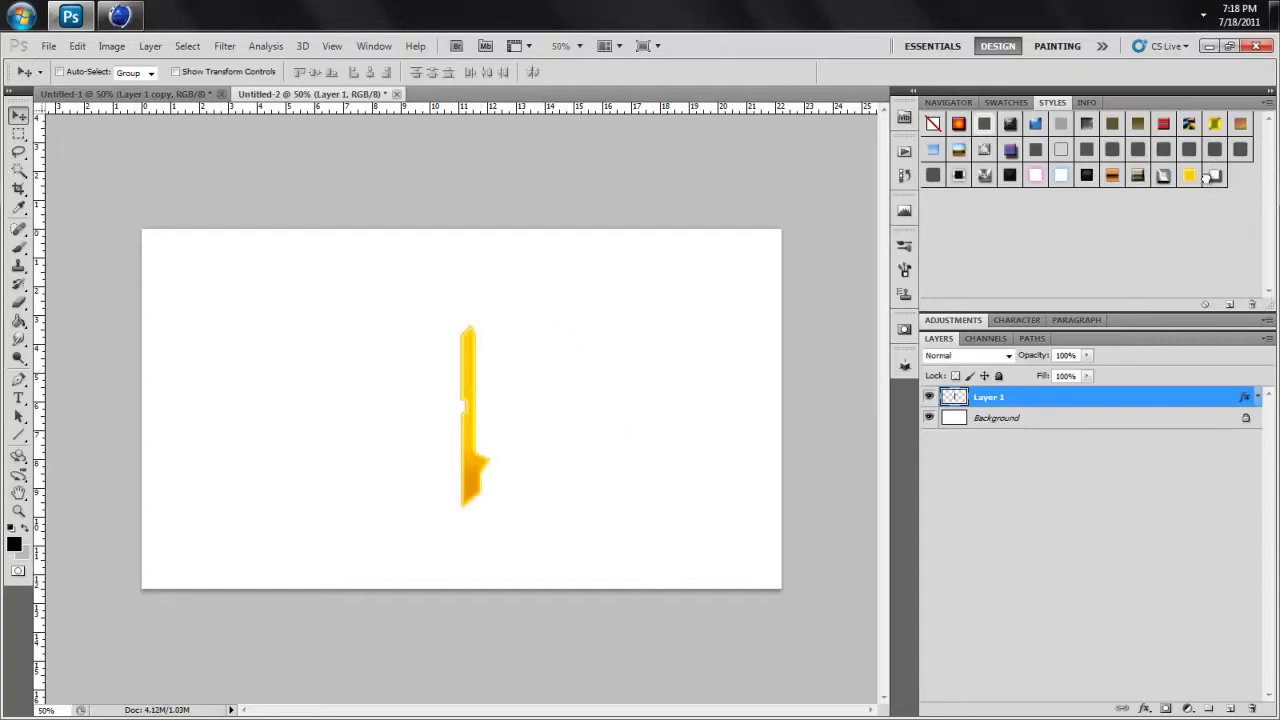
left_click(1211, 177)
left_click(959, 179)
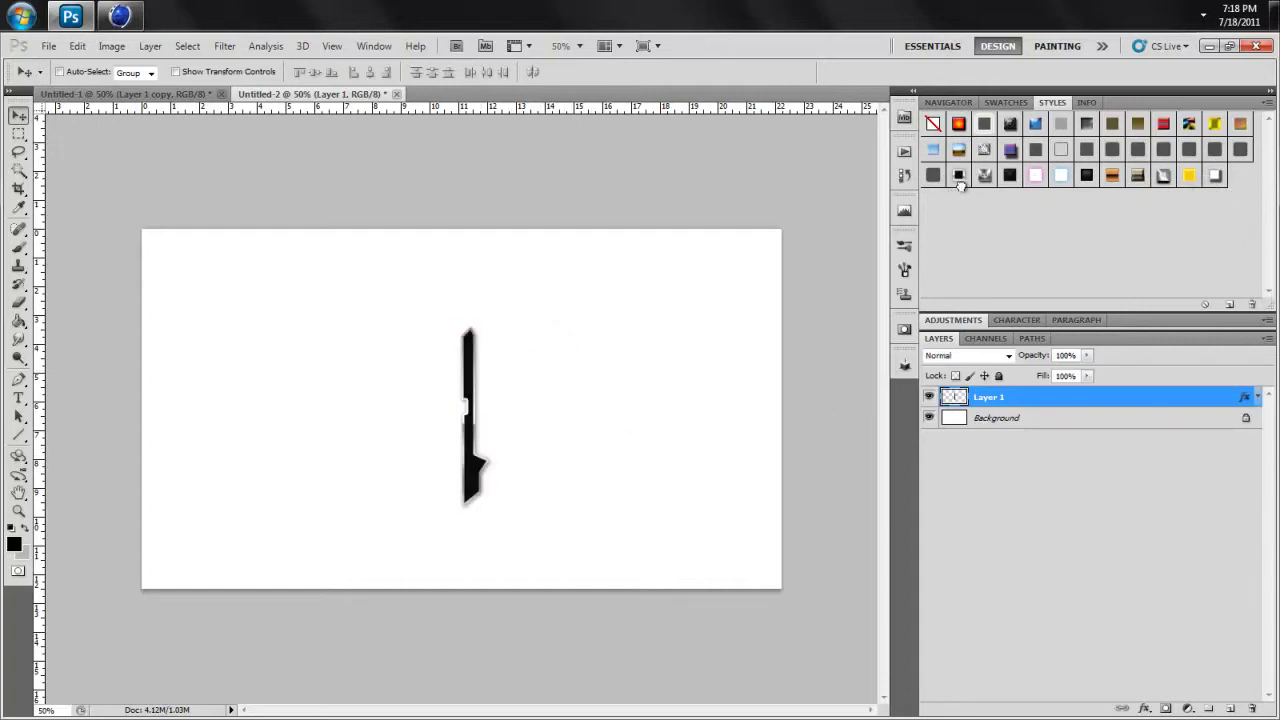